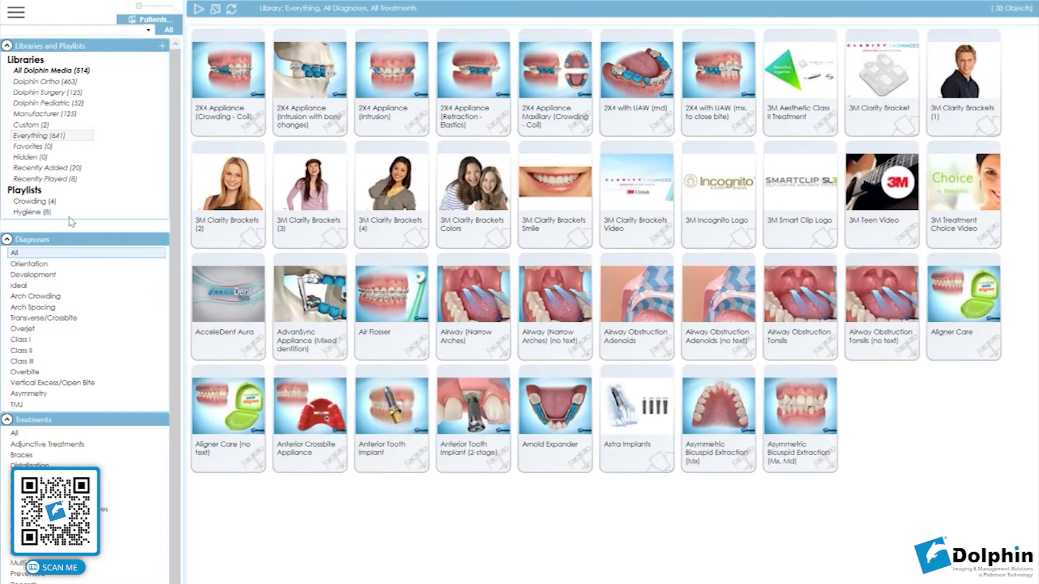
# View the Hygiene playlist, then the 4-object Crowding playlist, and open Crowding's Export Settings.
pyautogui.click(69, 213)
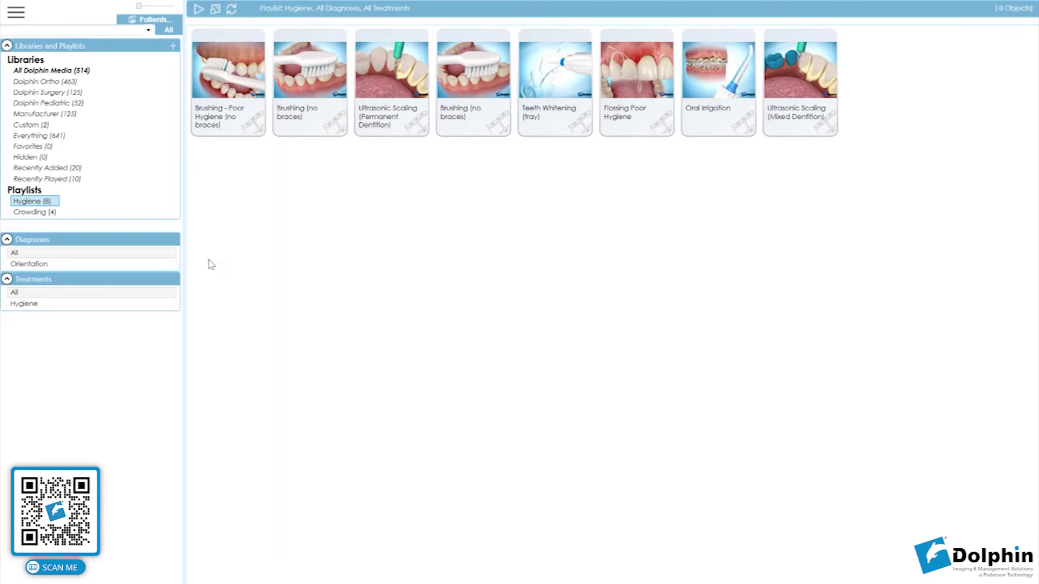
pyautogui.click(34, 212)
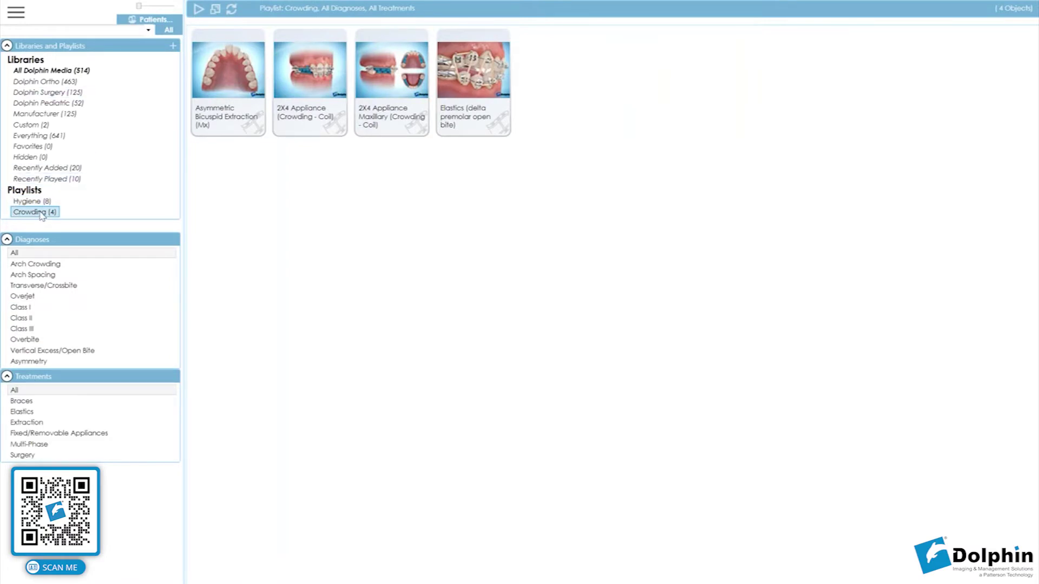
pyautogui.rightClick(41, 214)
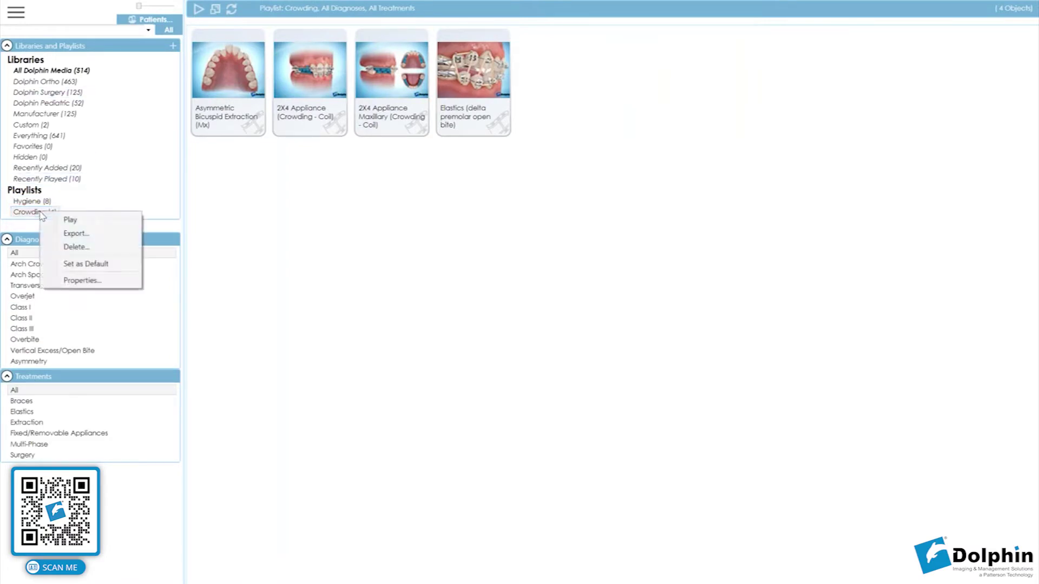
pyautogui.click(94, 235)
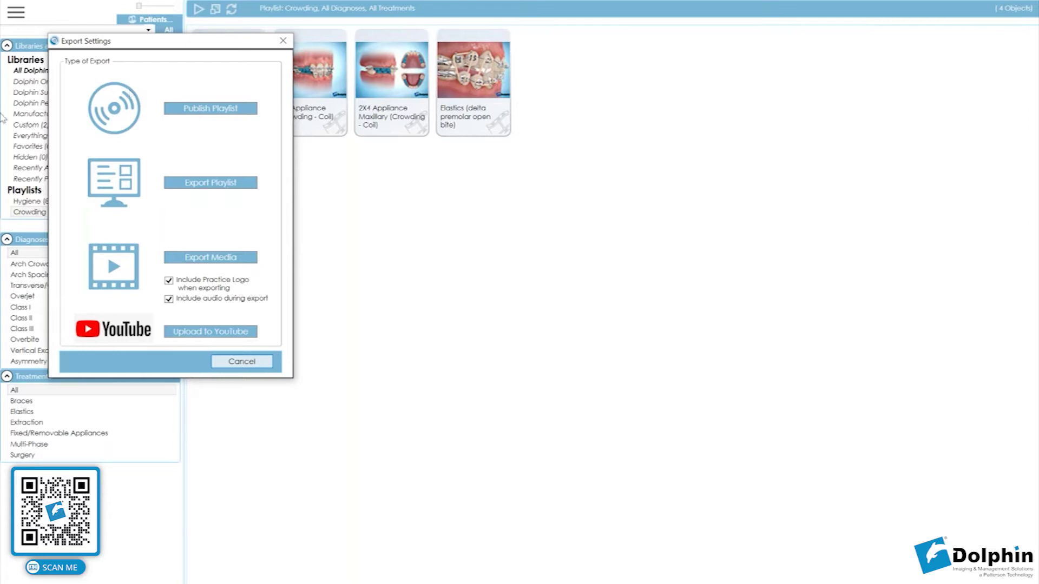
# Review the Crowding playlist's export options and bring File Explorer to the front.
pyautogui.click(201, 105)
pyautogui.hotkey('alt', 'Tab')
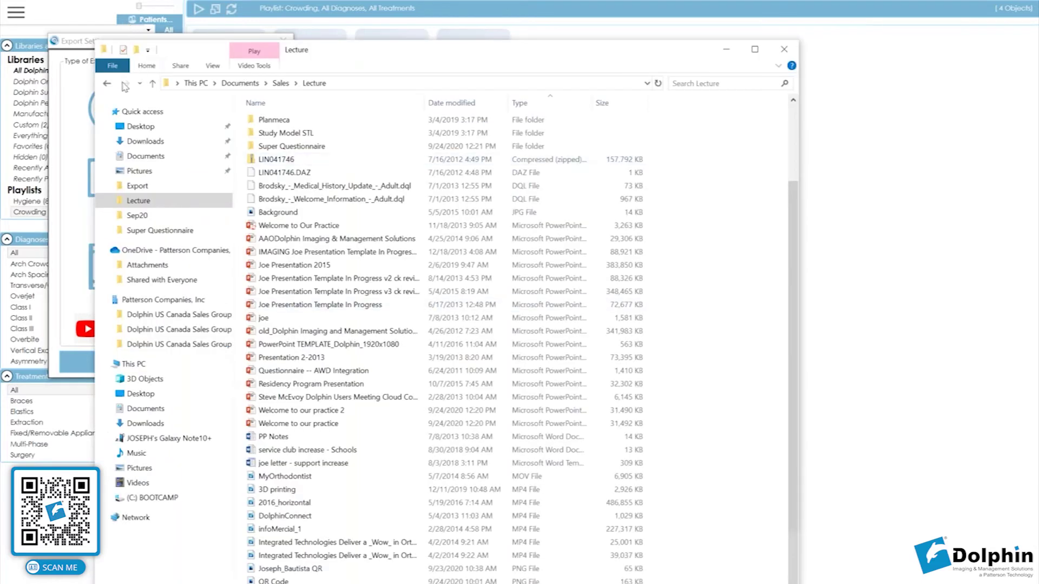
# Play 2X4 Appliance (Crowding - Coil) from the Export folder in an enlarged Windows Media Player.
pyautogui.click(181, 192)
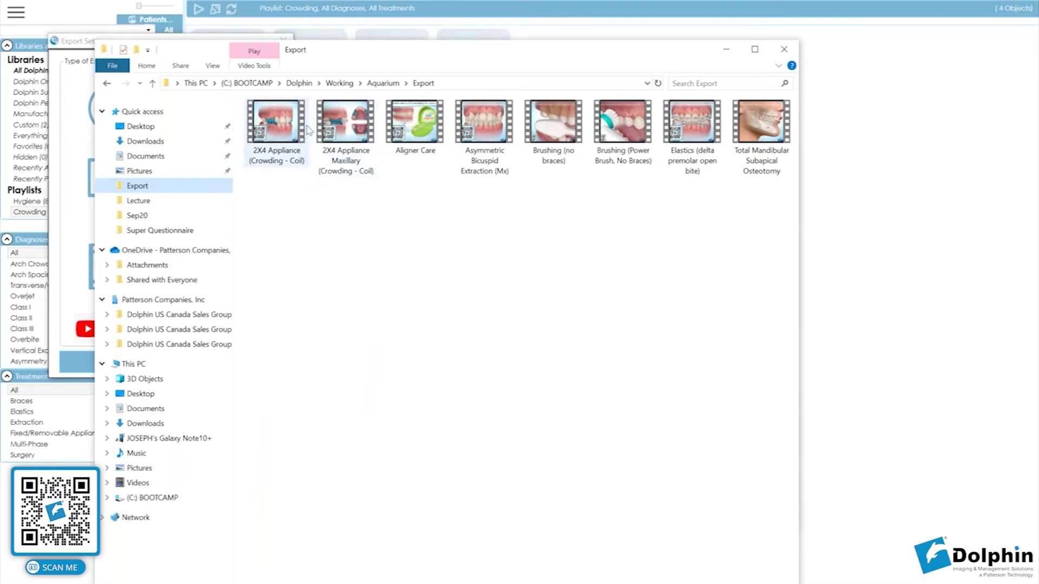
pyautogui.doubleClick(408, 56)
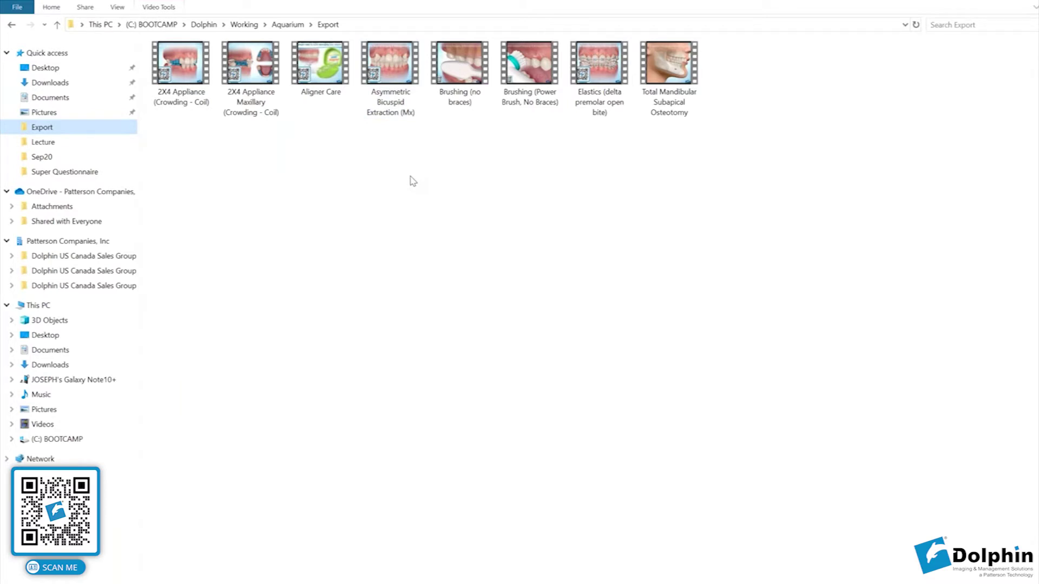
pyautogui.click(199, 90)
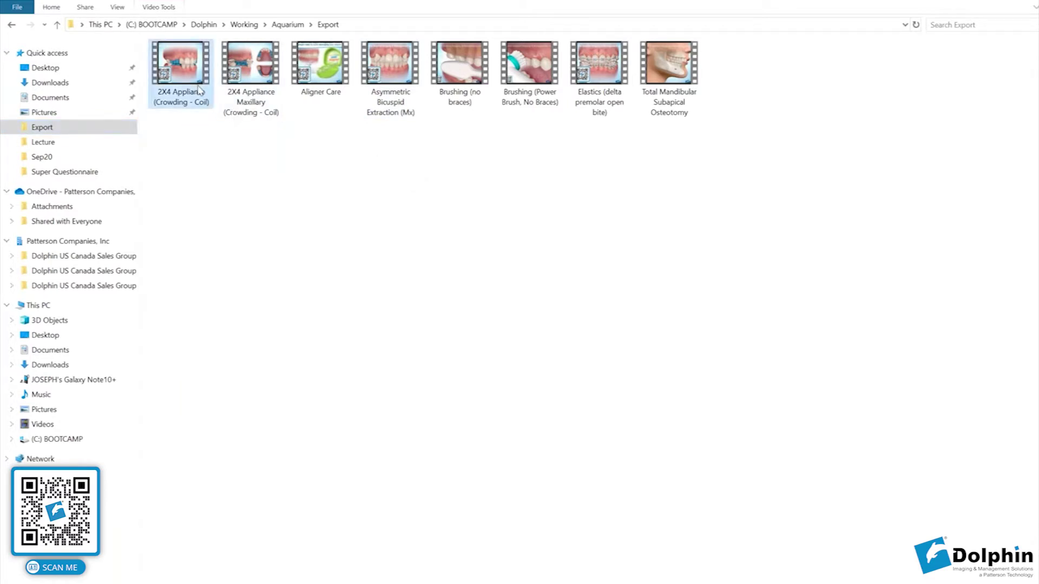
pyautogui.doubleClick(199, 90)
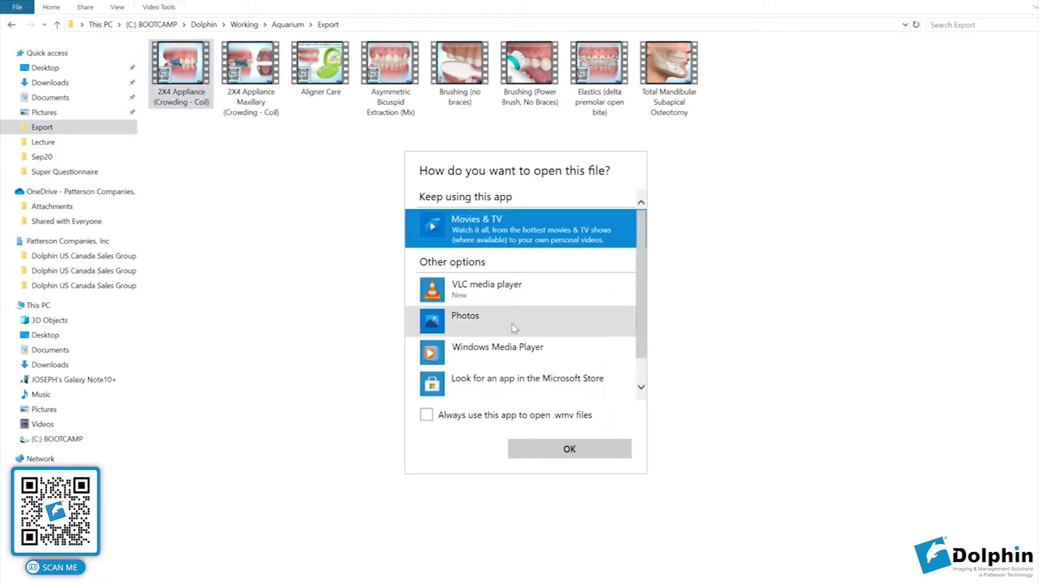
pyautogui.click(521, 346)
pyautogui.click(569, 449)
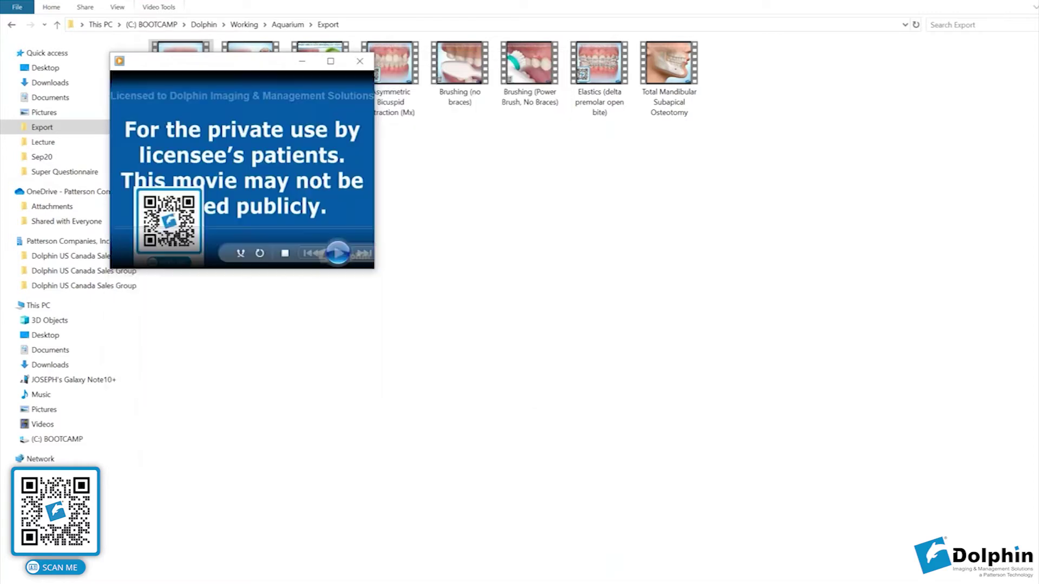
pyautogui.moveTo(374, 274); pyautogui.dragTo(834, 438)
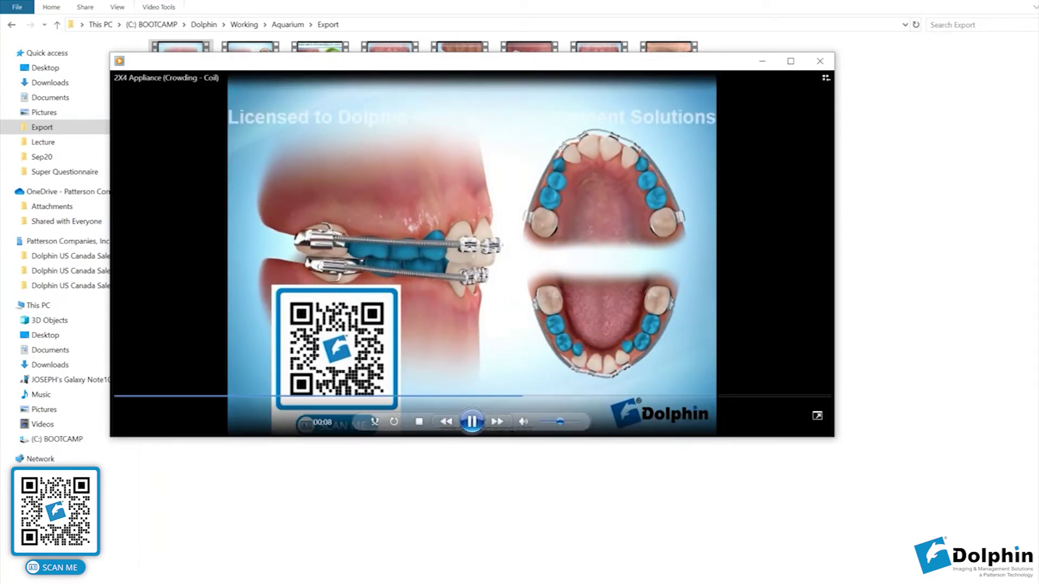
pyautogui.moveTo(382, 583)
pyautogui.click(382, 557)
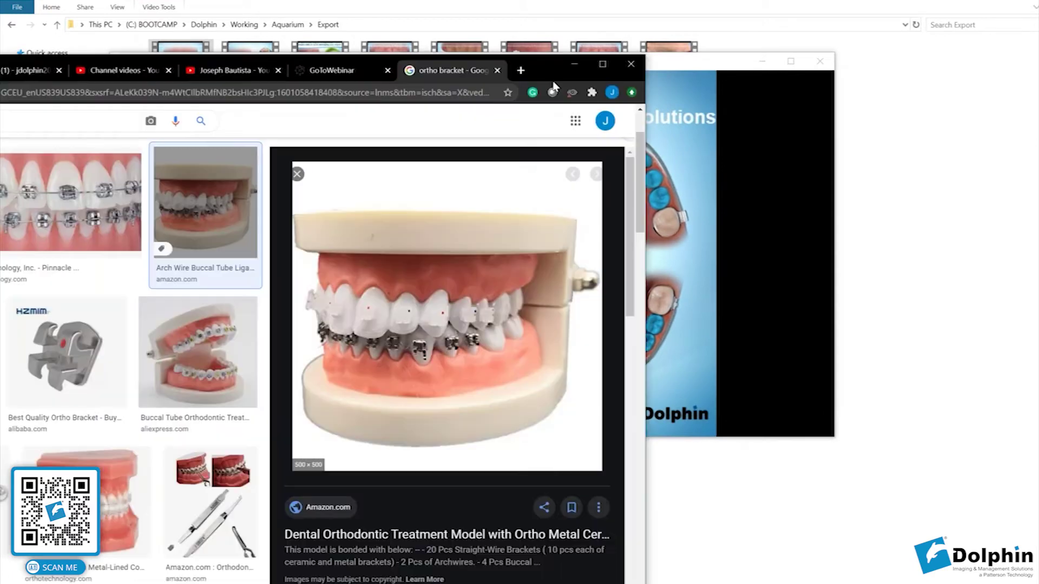
# Play, then pause, the Dolphin Aquarium Content Sampler video on Chrome's Aquarium product page.
pyautogui.moveTo(575, 62); pyautogui.dragTo(888, 42)
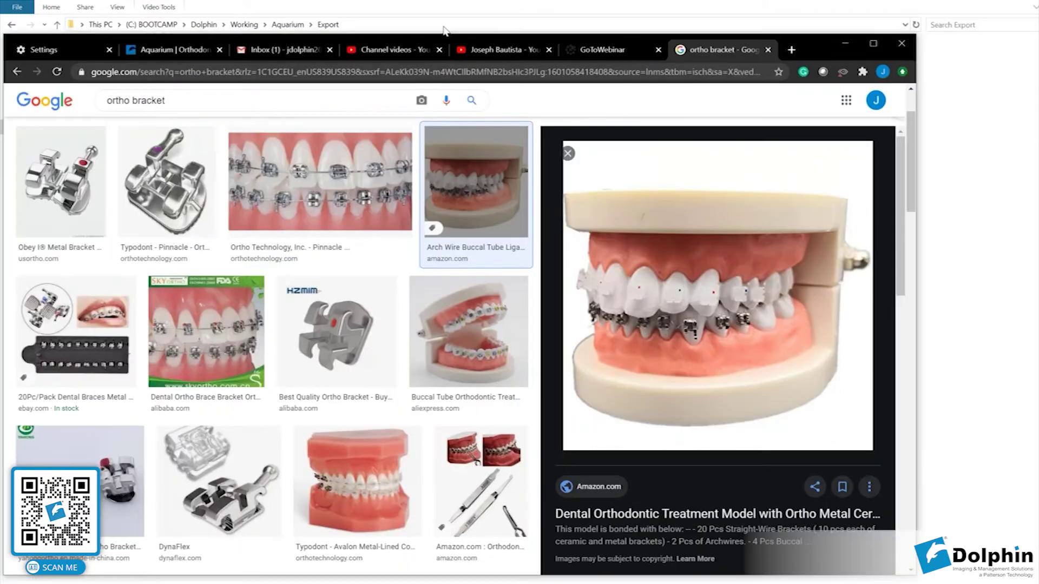
pyautogui.click(216, 49)
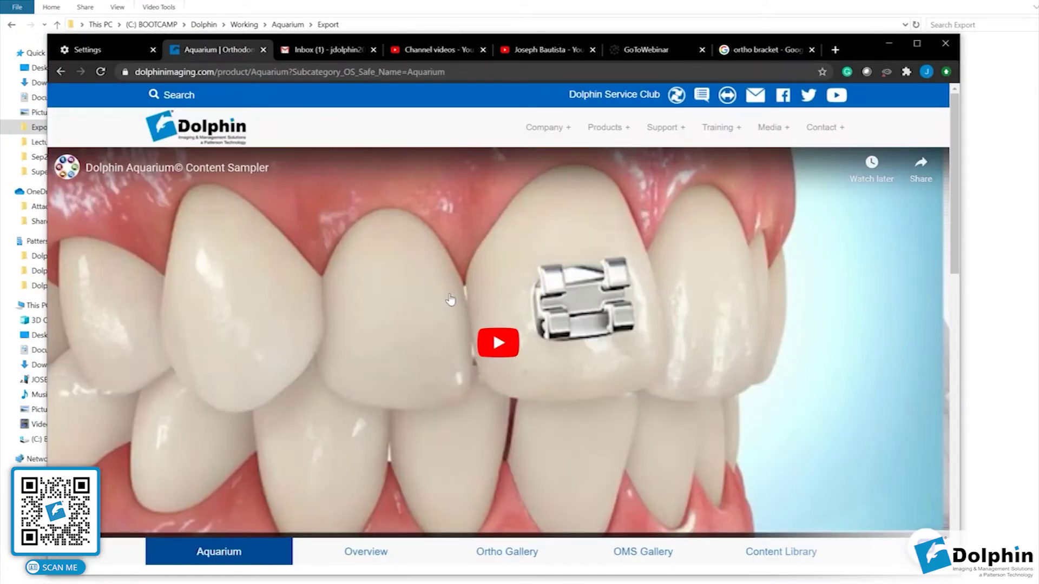
pyautogui.click(430, 374)
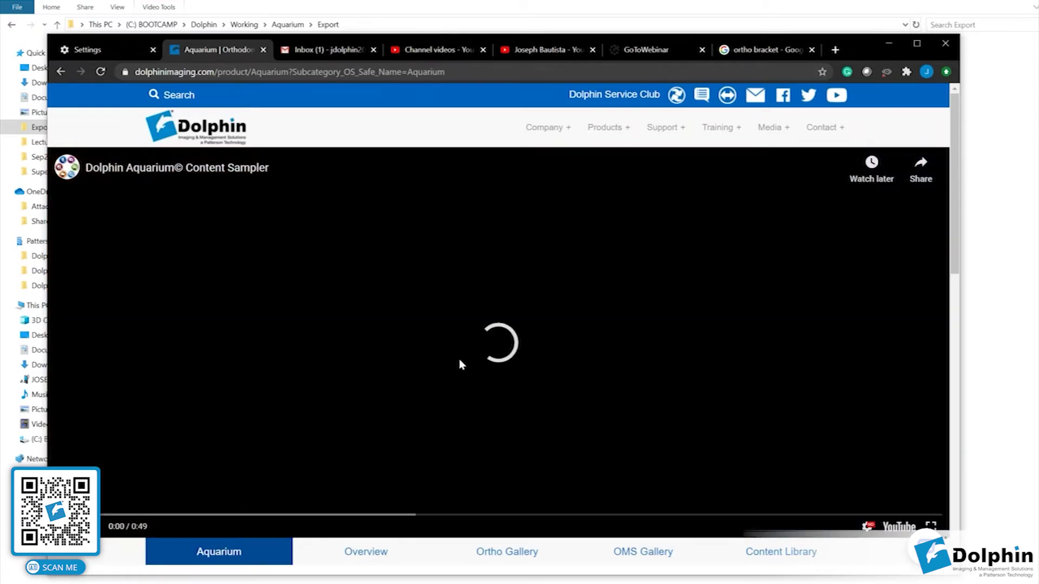
pyautogui.scroll(-2, 460, 361)
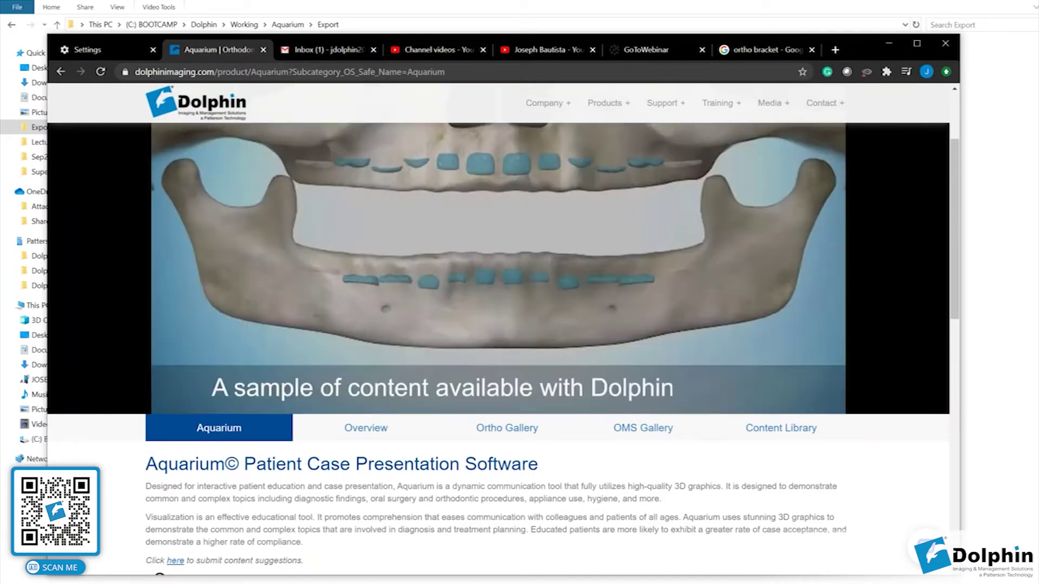
pyautogui.scroll(2, 498, 325)
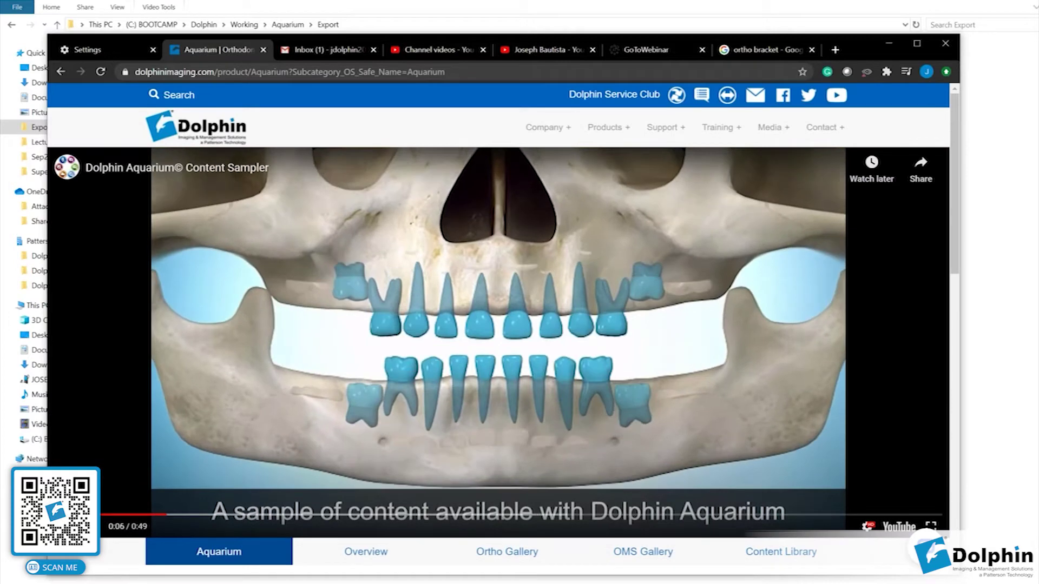
pyautogui.press('space')
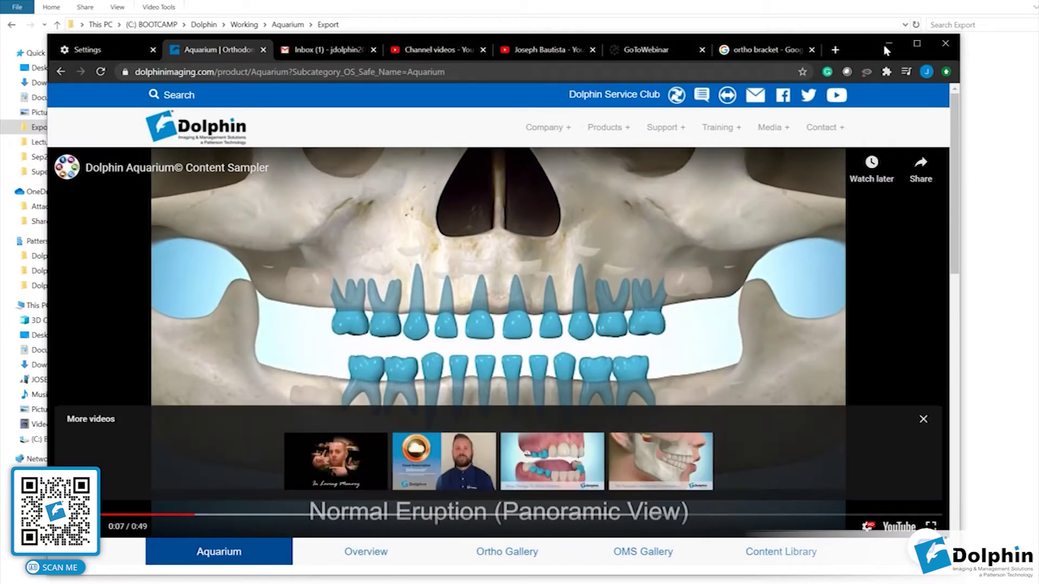
# Minimize Chrome and File Explorer and close Windows Media Player to return to Dolphin.
pyautogui.click(888, 46)
pyautogui.click(818, 63)
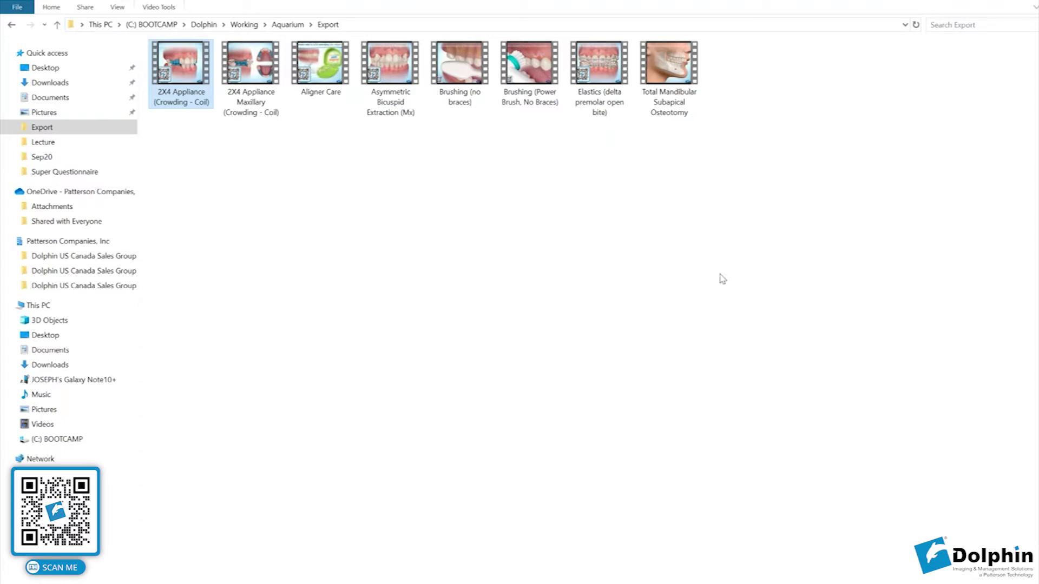
pyautogui.click(963, 4)
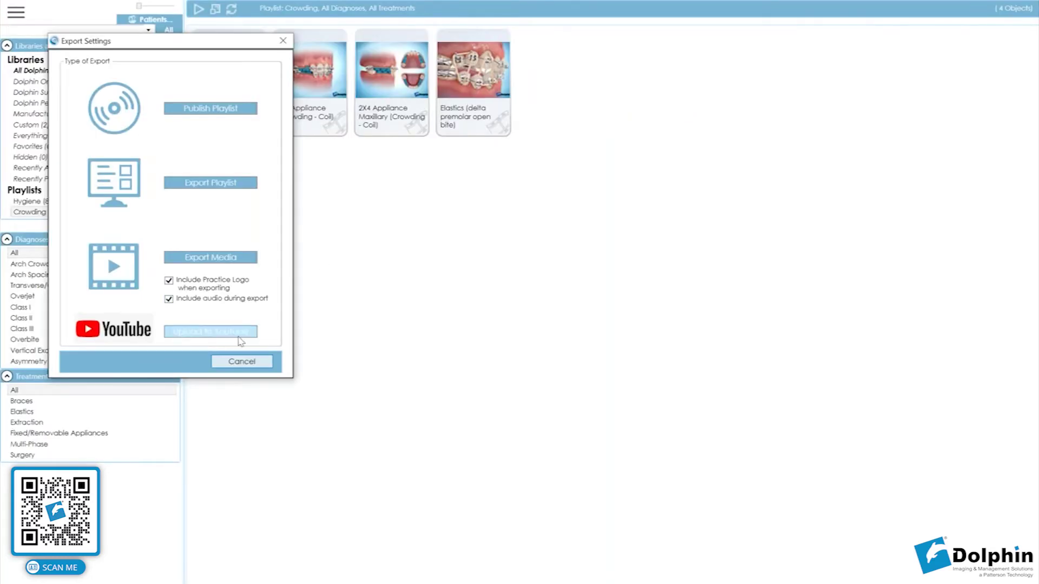
# Choose Upload to YouTube for Crowding, tick I Agree in the Export Agreement, and close it.
pyautogui.click(239, 336)
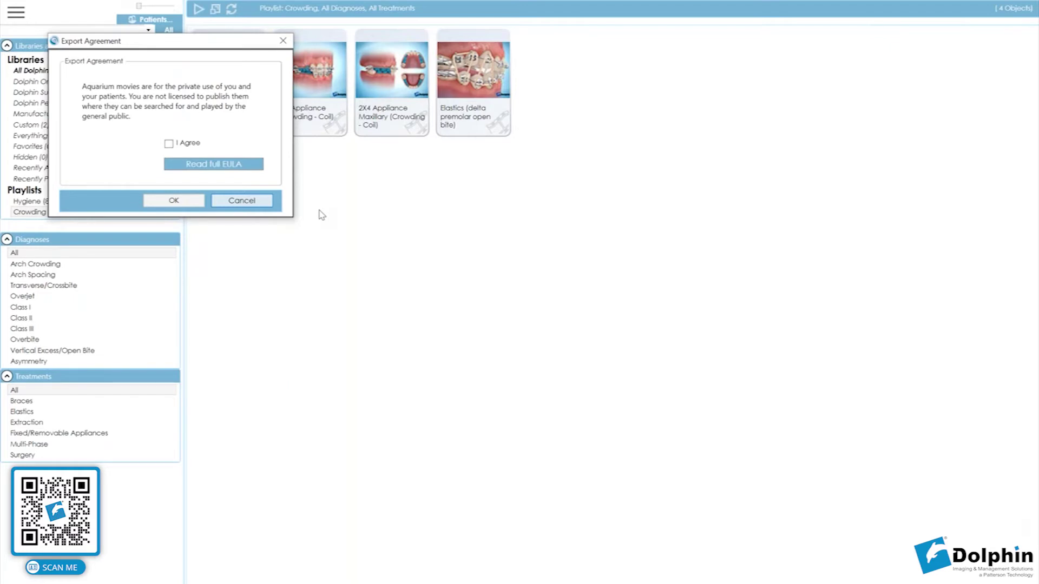
pyautogui.click(169, 143)
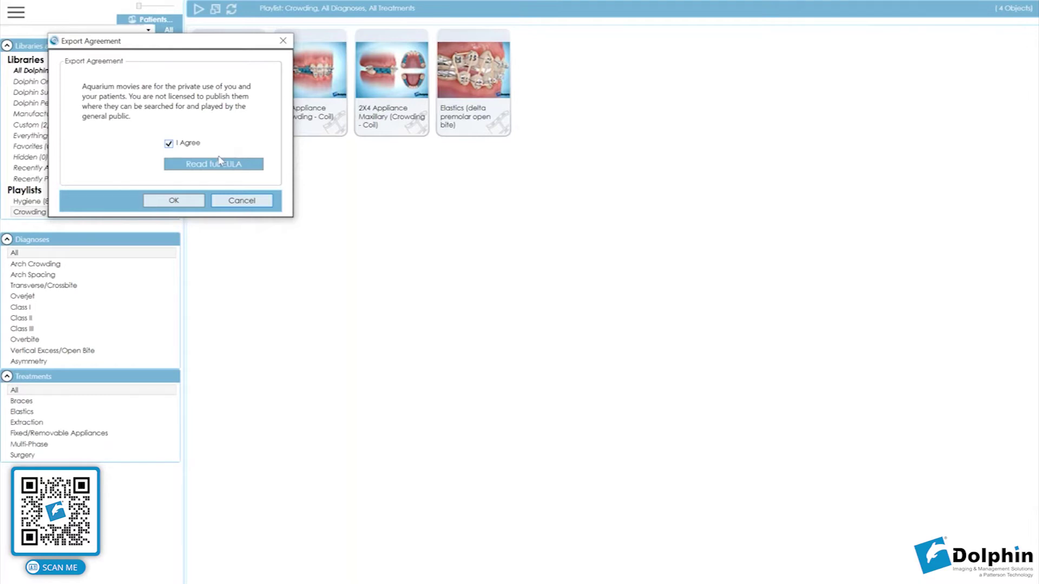
pyautogui.click(241, 200)
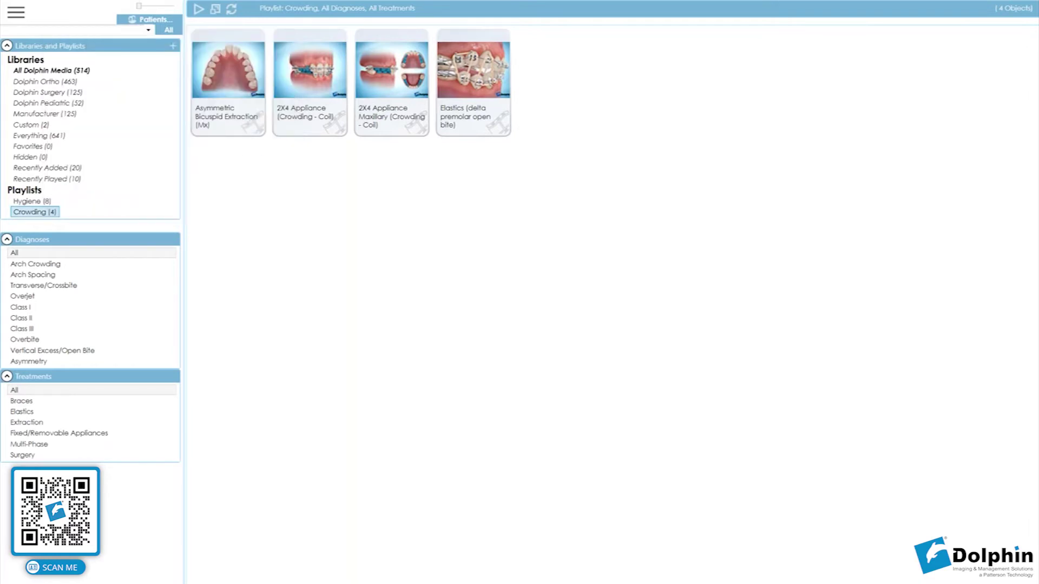
pyautogui.click(383, 566)
# Bring Chrome back and list the channel's four Unlisted Crowding videos in YouTube Studio.
pyautogui.hotkey('alt', 'Tab')
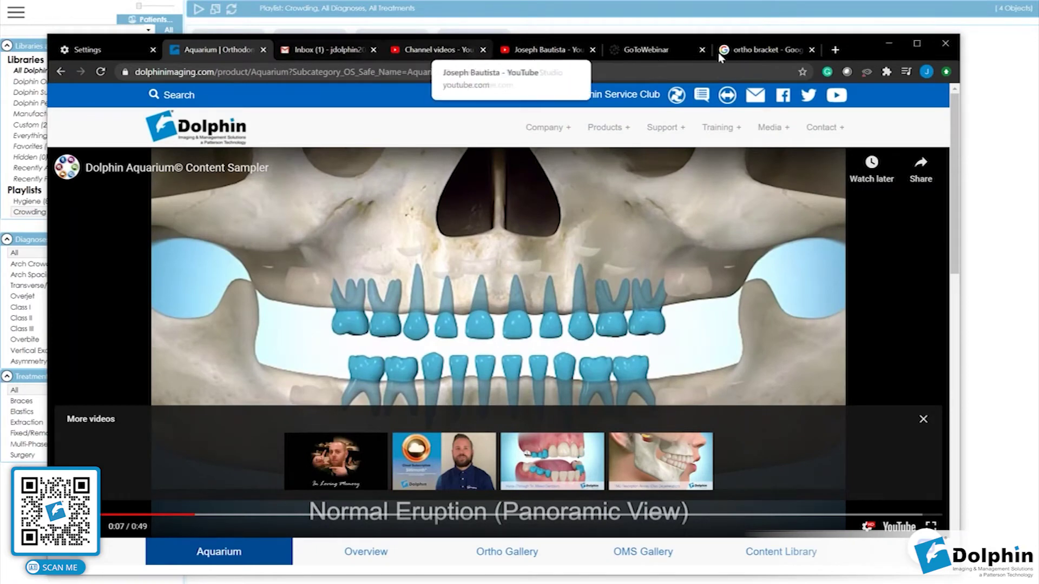
pyautogui.click(468, 51)
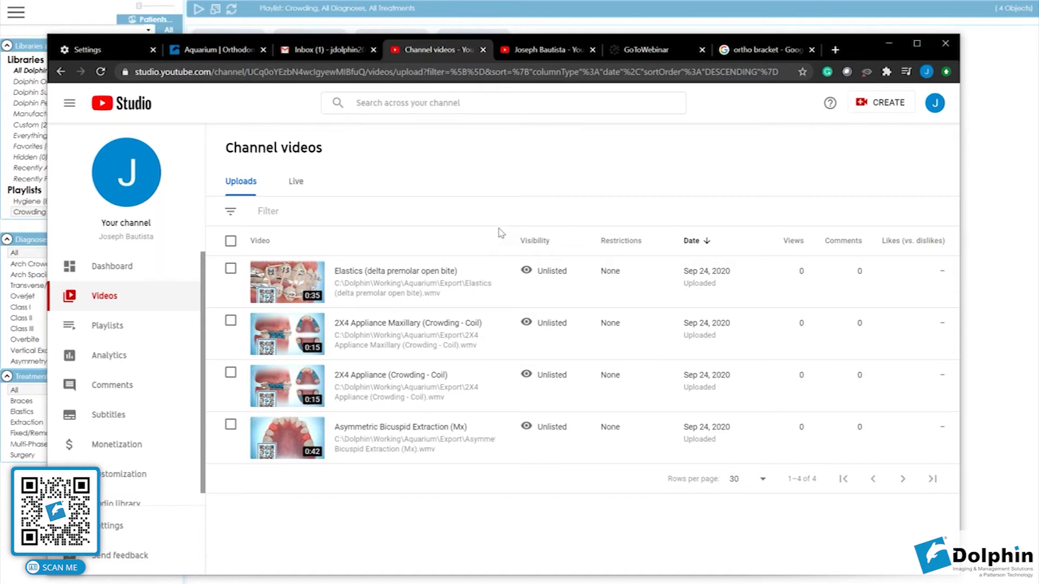
pyautogui.click(529, 54)
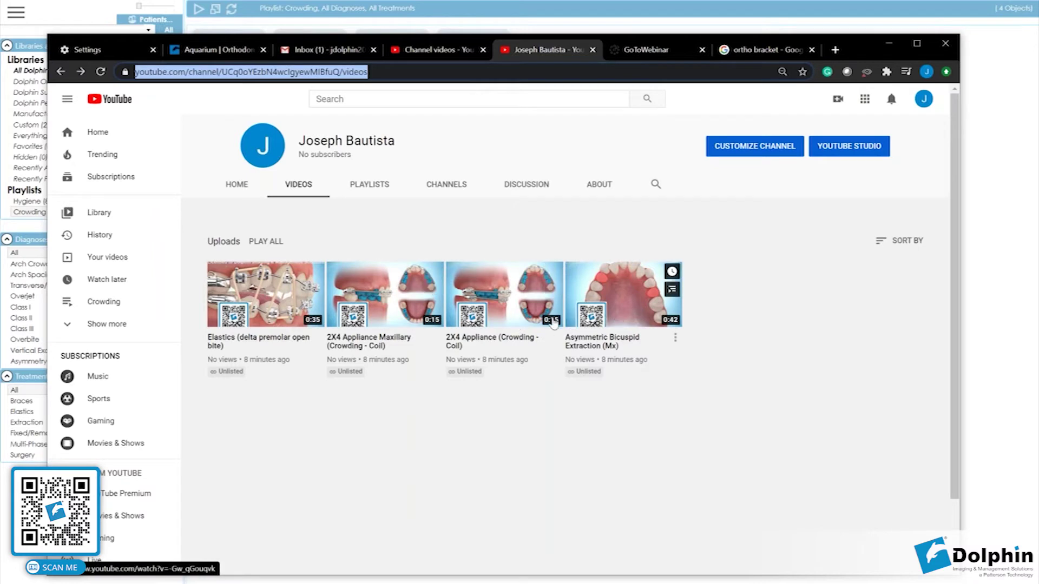
# Play the Unlisted Asymmetric Bicuspid Extraction (Mx) video, select its URL, then minimize Chrome.
pyautogui.click(621, 298)
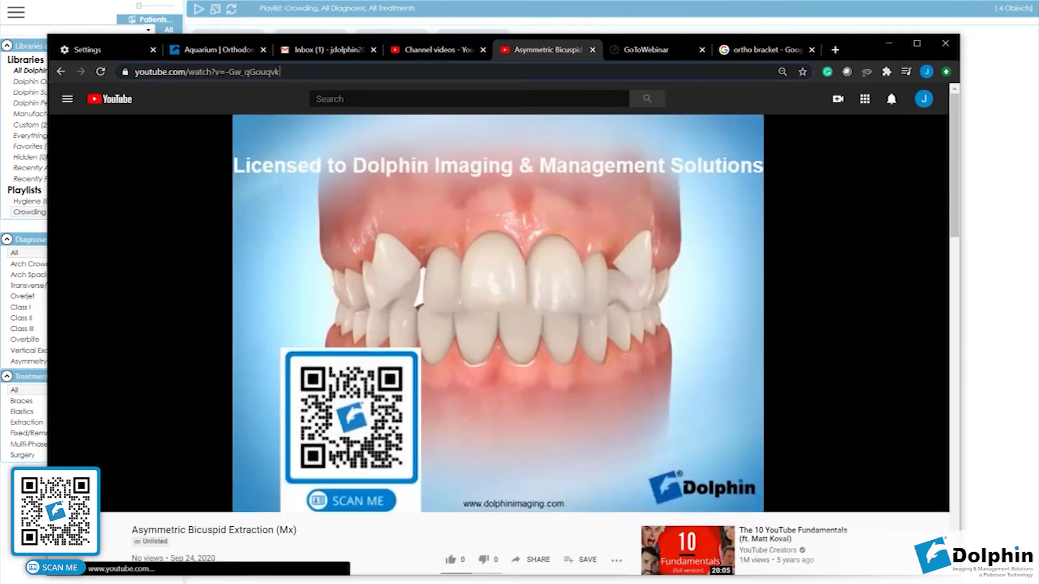
pyautogui.click(300, 69)
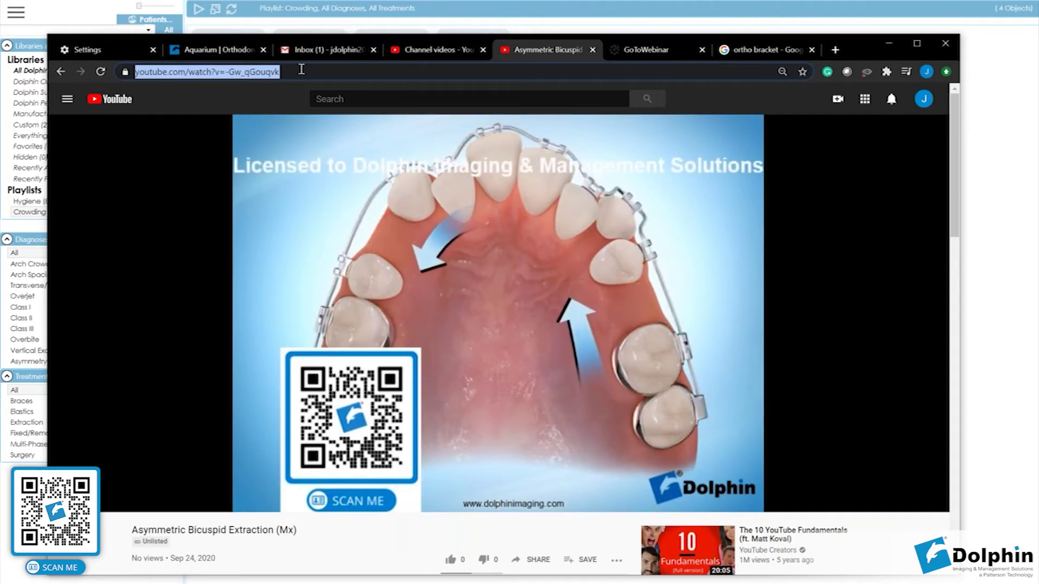
pyautogui.click(888, 43)
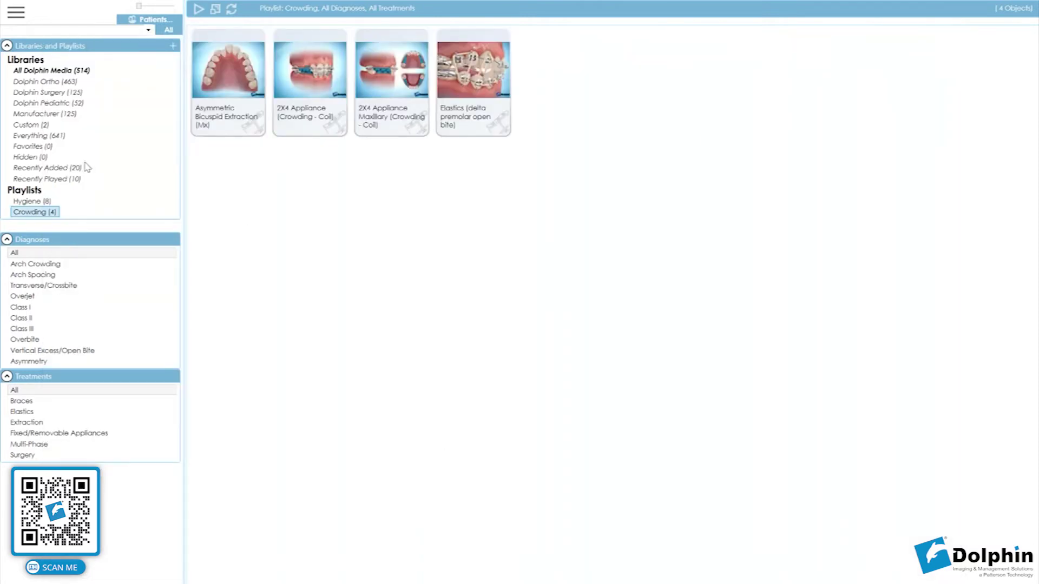
# Open the All Dolphin Media library under Libraries, showing all 514 objects.
pyautogui.click(80, 71)
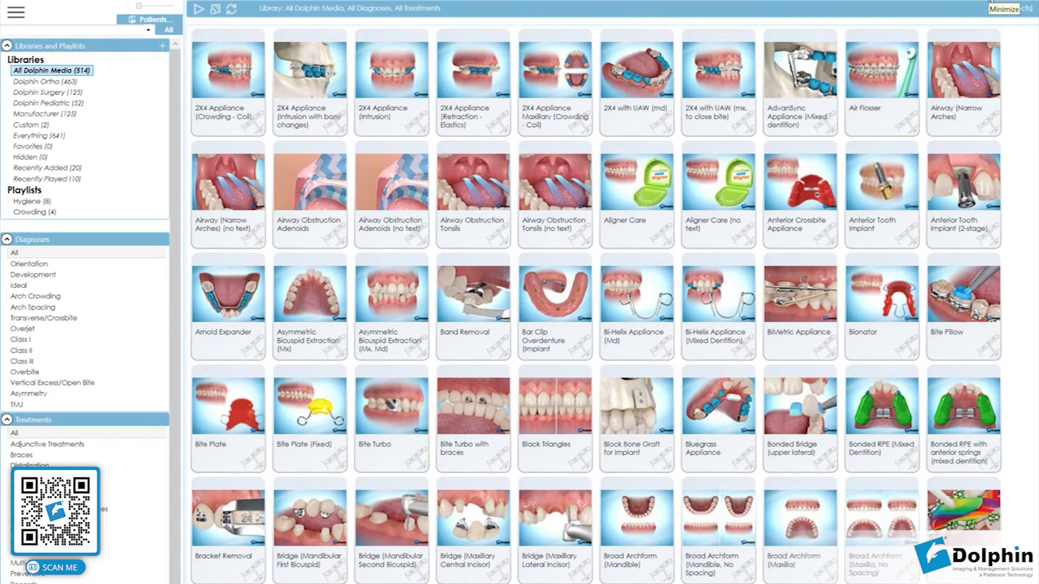
# Minimize the full-screen Dolphin Aquarium window.
pyautogui.click(991, 2)
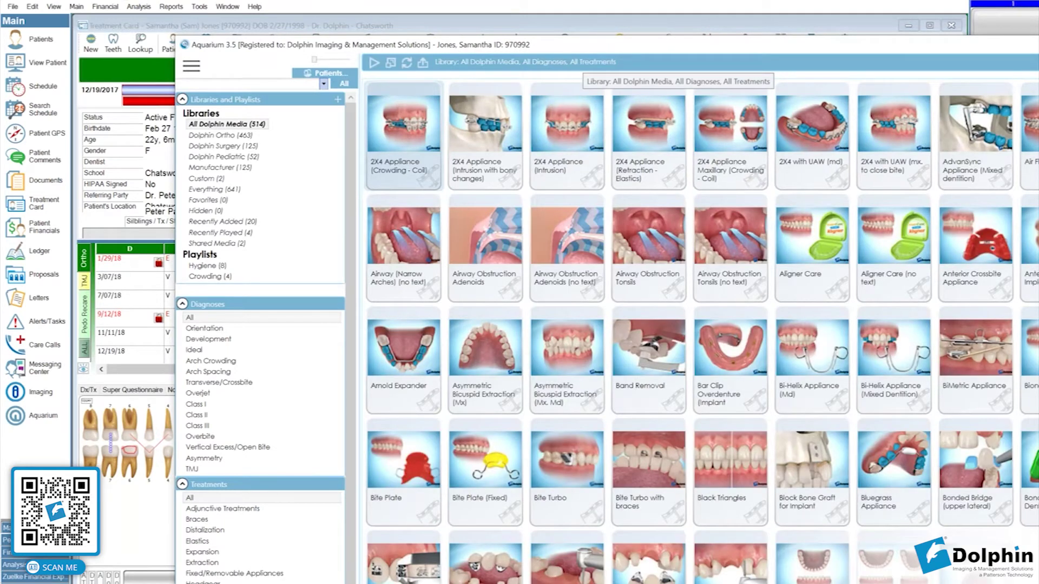
# Maximize Aquarium, add 2X4 Appliance and Broken Brackets to Shared Media, then show Shared Media.
pyautogui.doubleClick(543, 49)
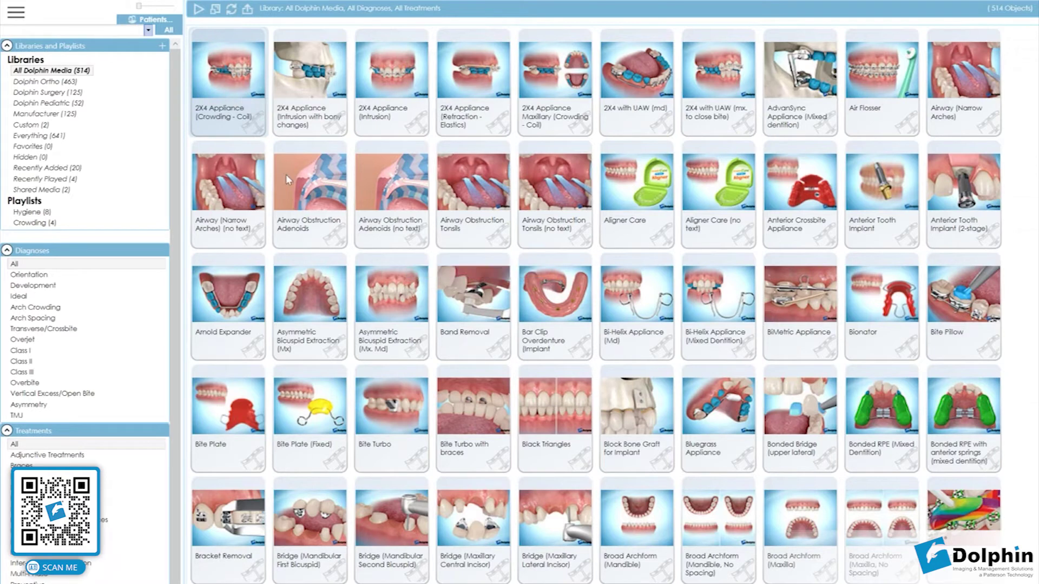
pyautogui.rightClick(244, 127)
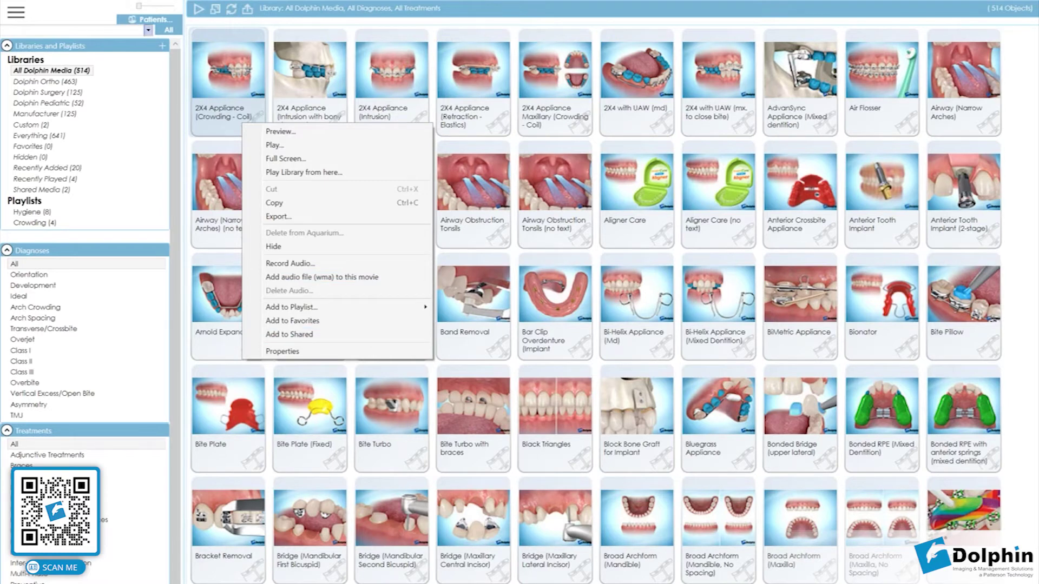
pyautogui.click(369, 335)
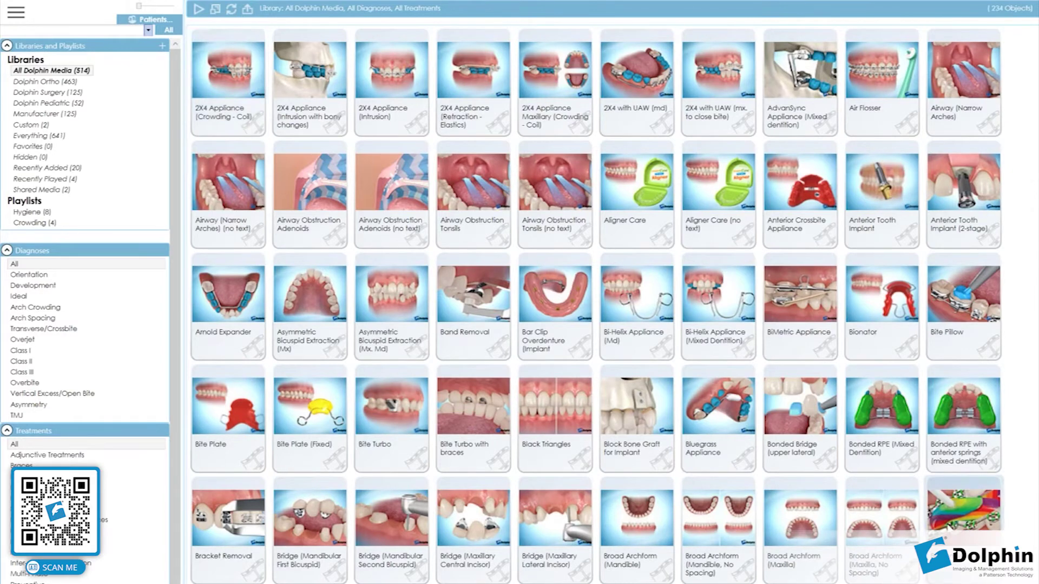
pyautogui.rightClick(944, 523)
pyautogui.click(913, 504)
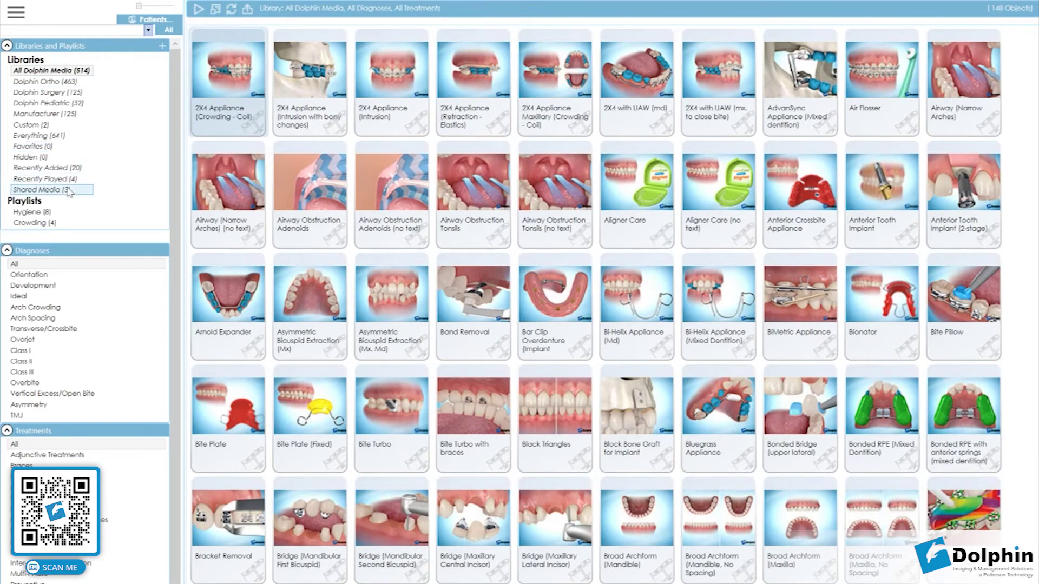
pyautogui.click(53, 189)
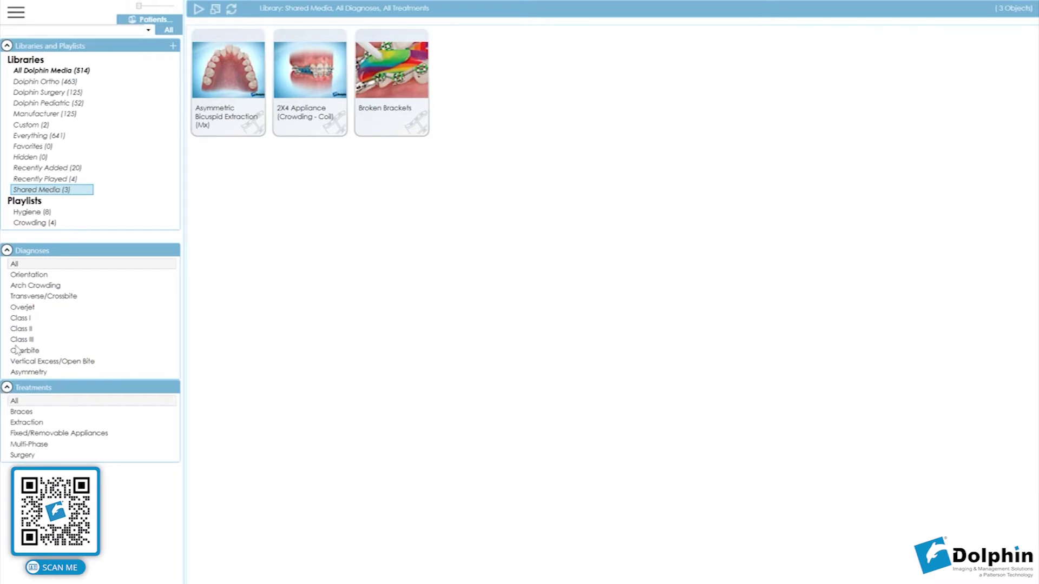
# Open the main menu and bring up its View submenu with the played content report.
pyautogui.click(24, 14)
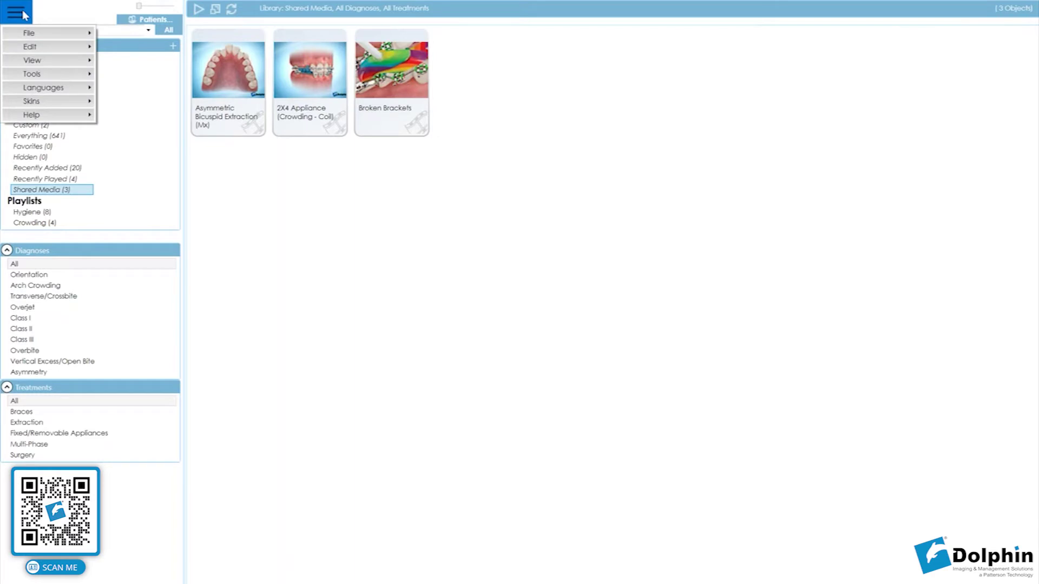
pyautogui.moveTo(39, 79)
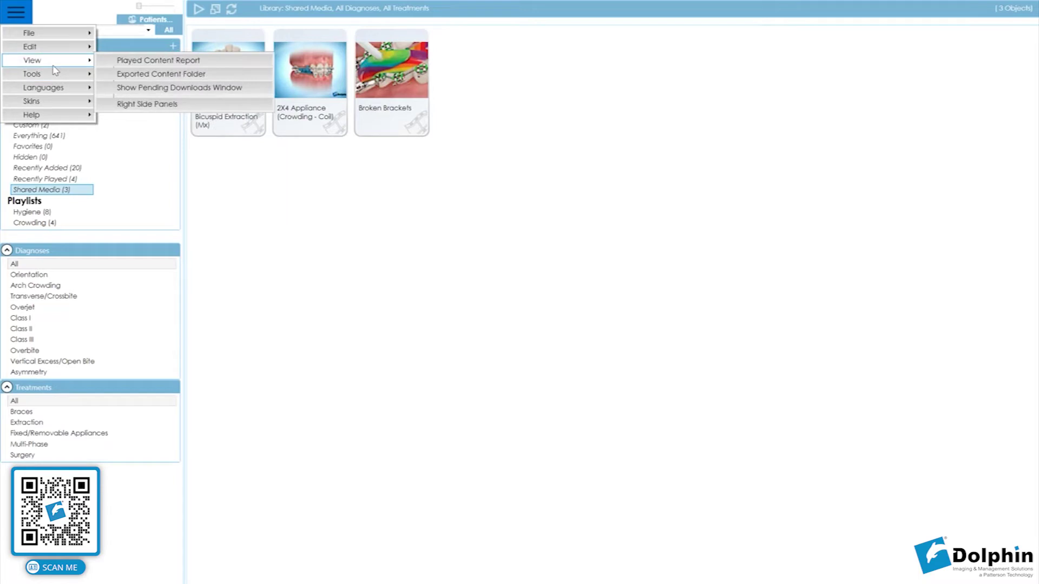
pyautogui.click(141, 60)
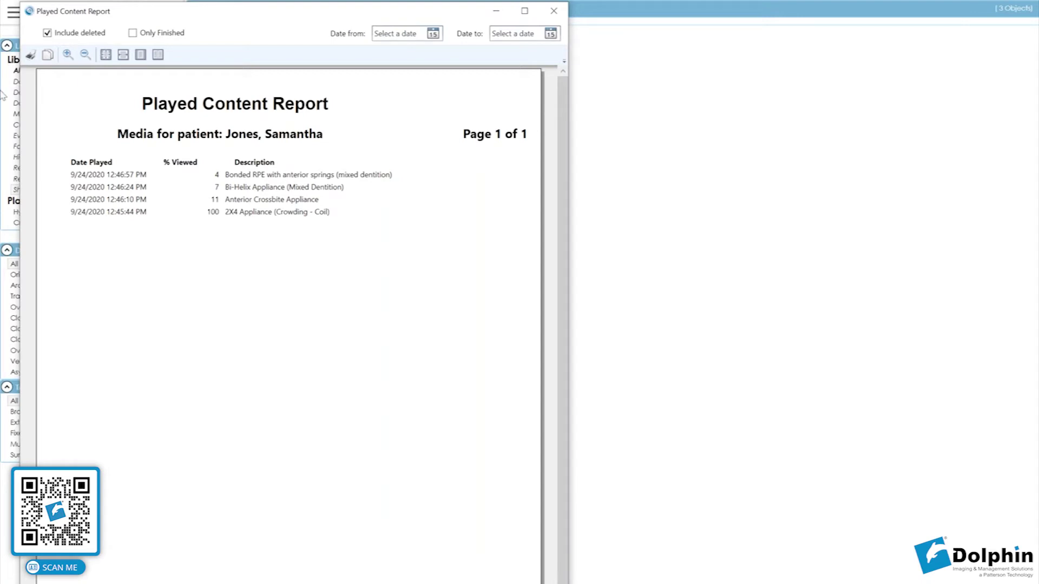
pyautogui.click(30, 54)
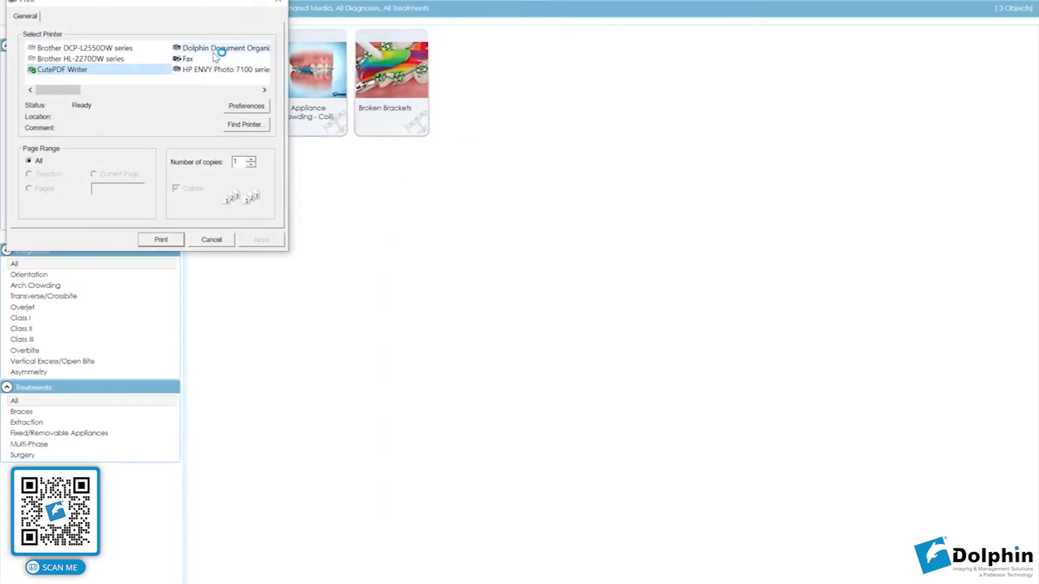
pyautogui.click(216, 48)
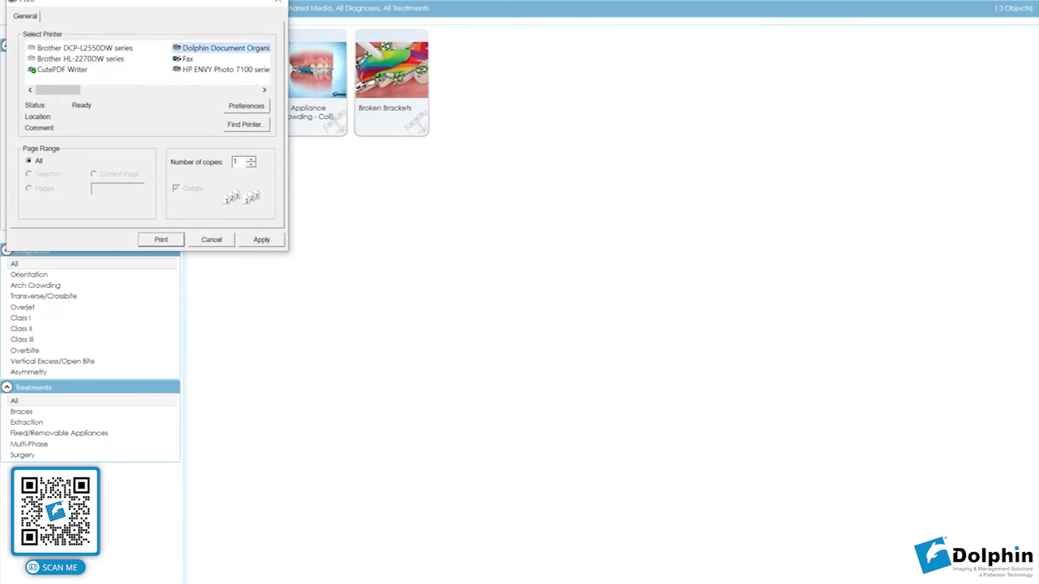
pyautogui.click(221, 243)
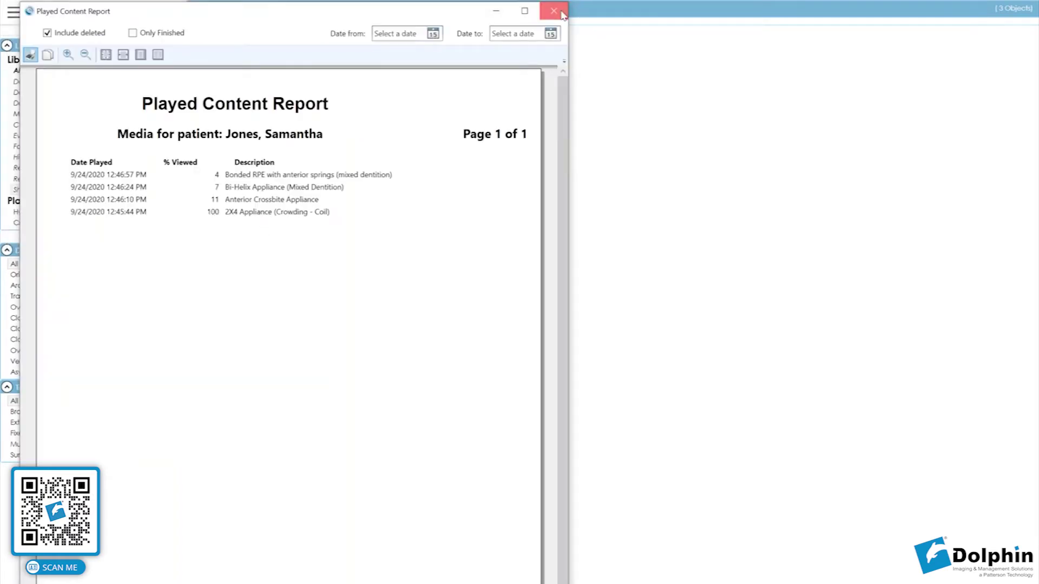
pyautogui.click(562, 14)
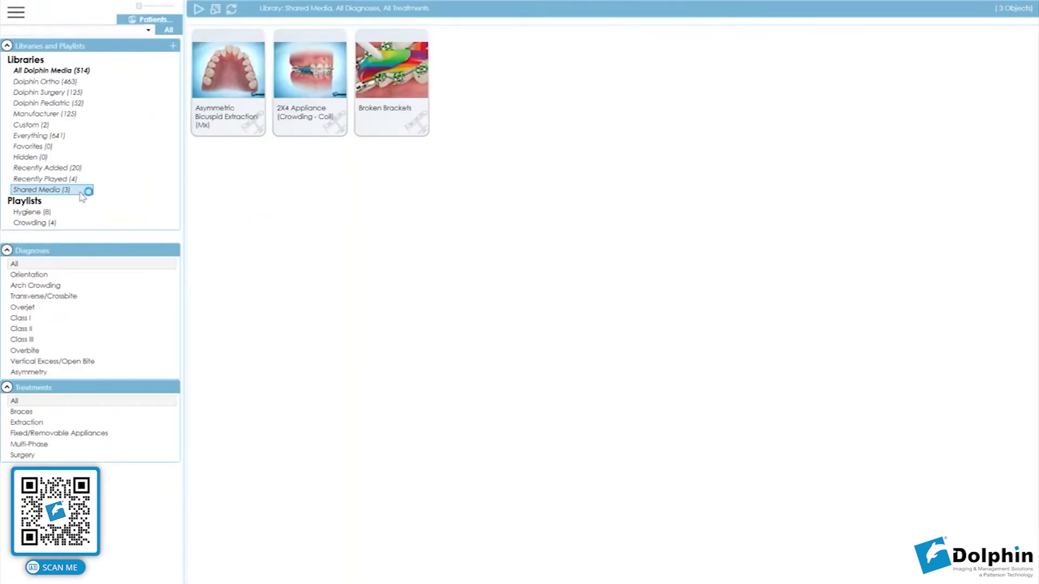
# Browse the main menu without choosing anything, then show the Everything library.
pyautogui.click(28, 17)
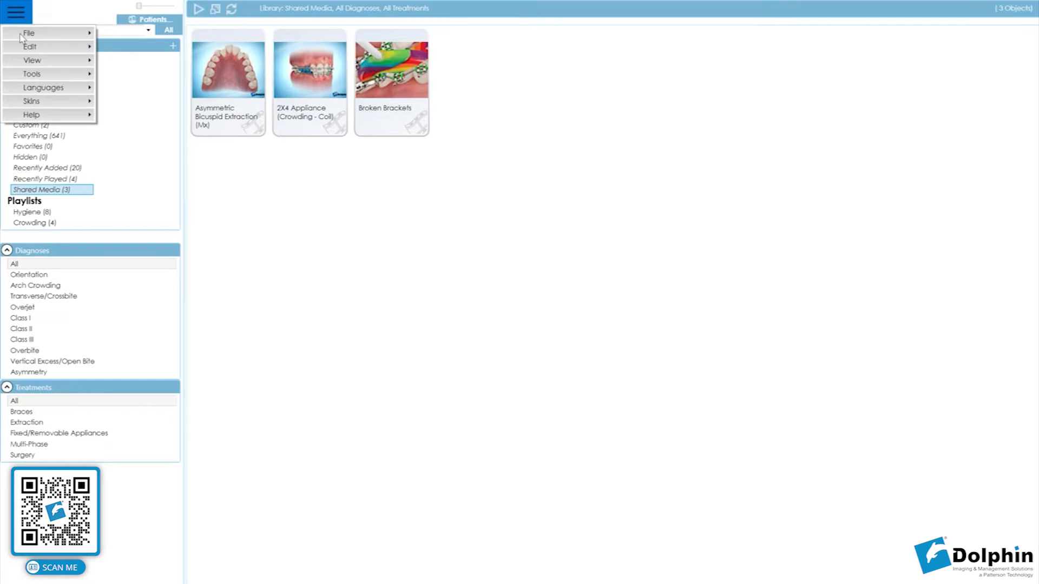
pyautogui.moveTo(35, 39)
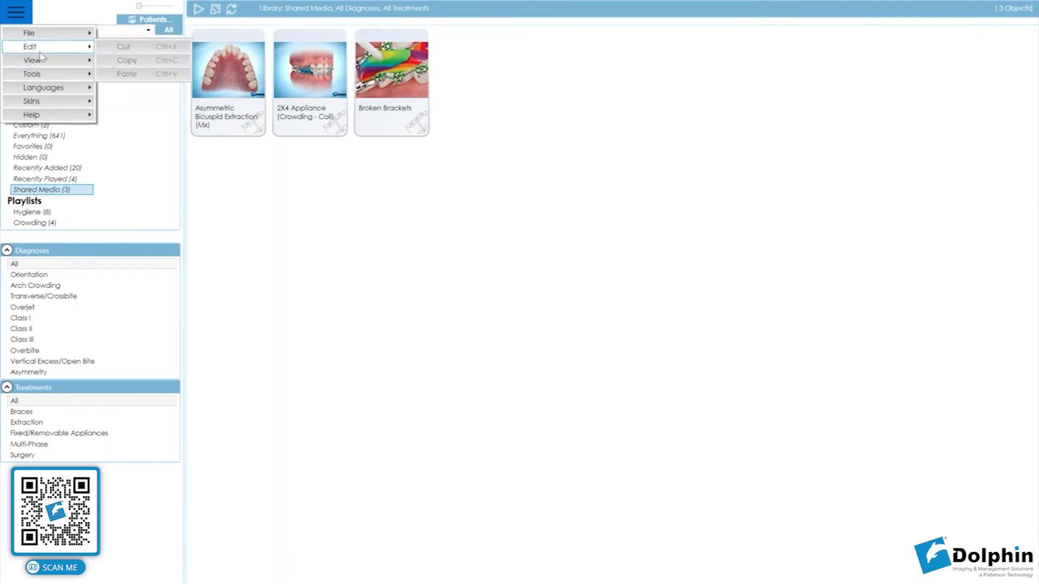
pyautogui.moveTo(43, 63)
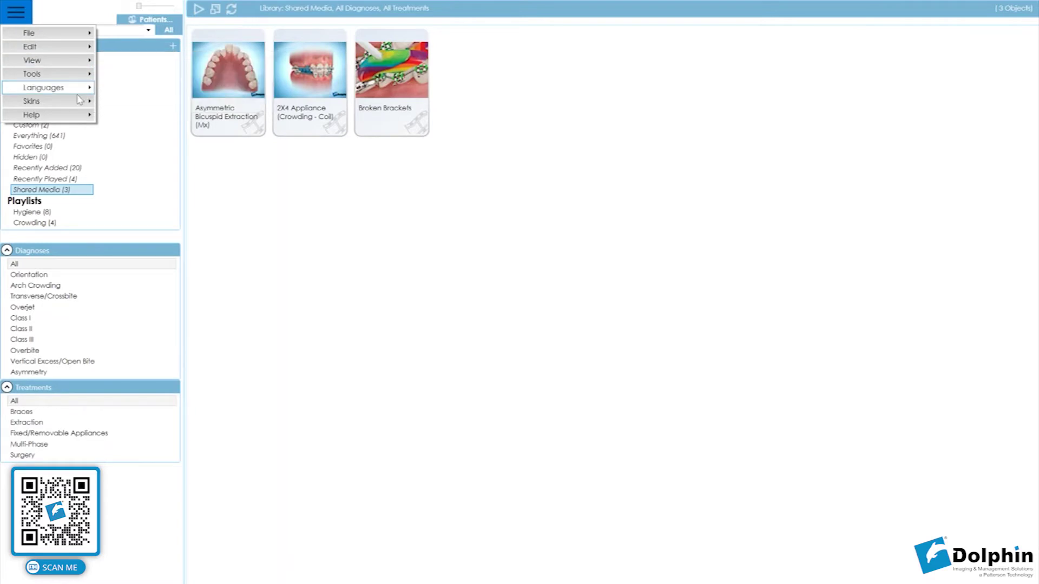
pyautogui.moveTo(83, 101)
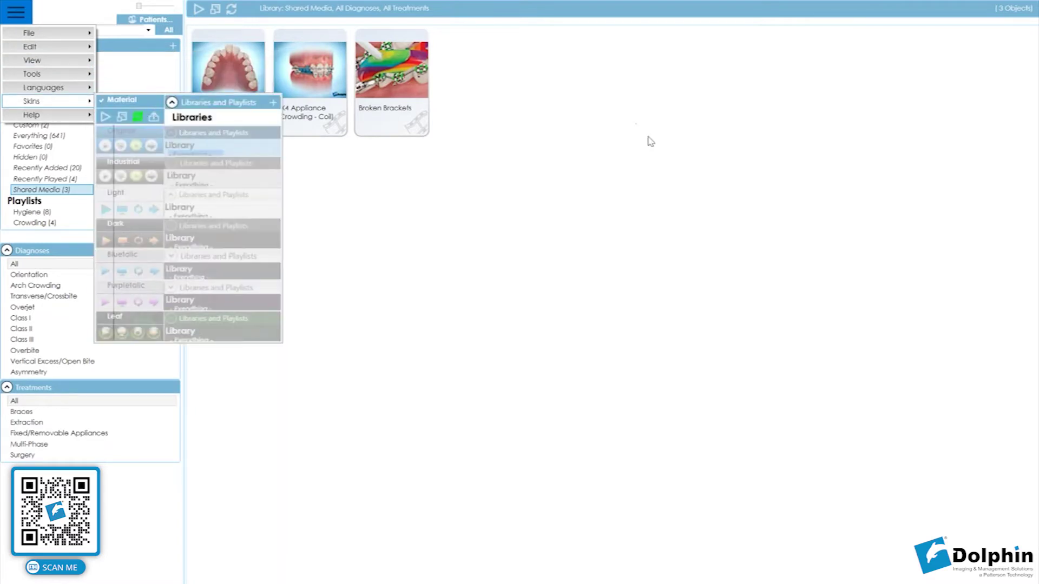
pyautogui.click(649, 139)
pyautogui.click(169, 32)
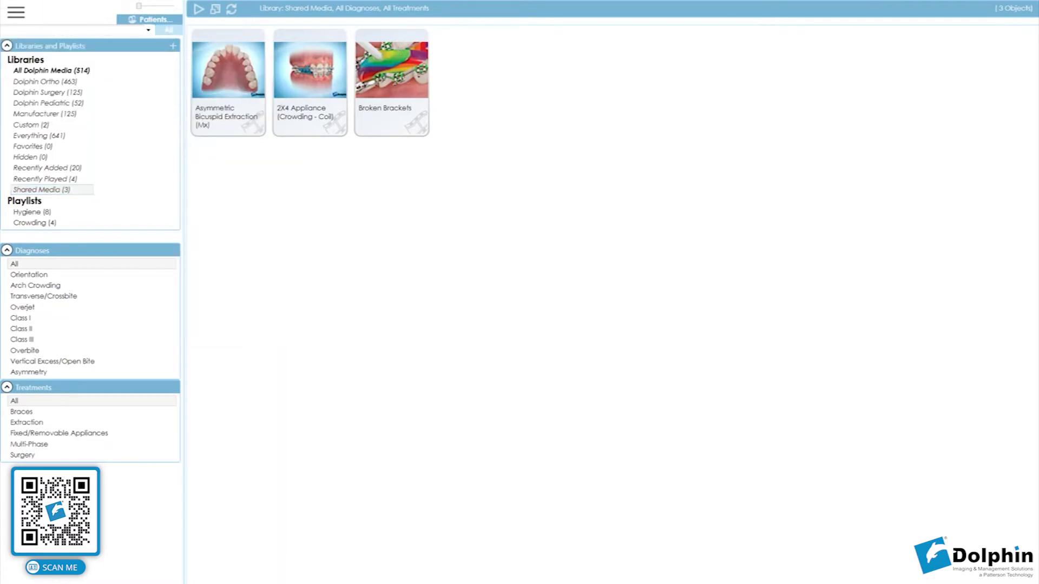
# Switch the skin to Original blue, then Purpletalic, then back to the light Material skin.
pyautogui.click(16, 13)
pyautogui.moveTo(48, 103)
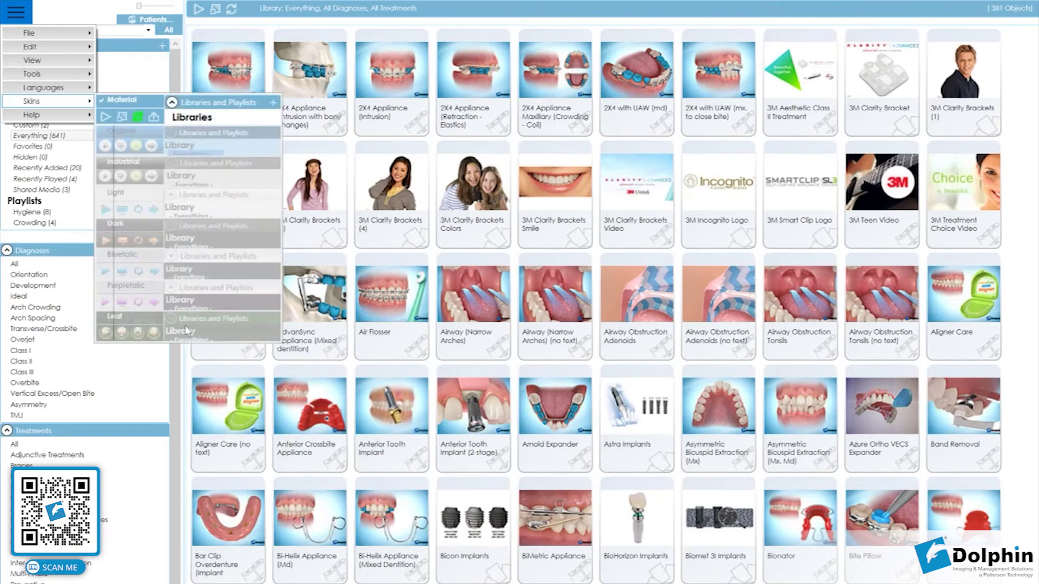
pyautogui.click(212, 152)
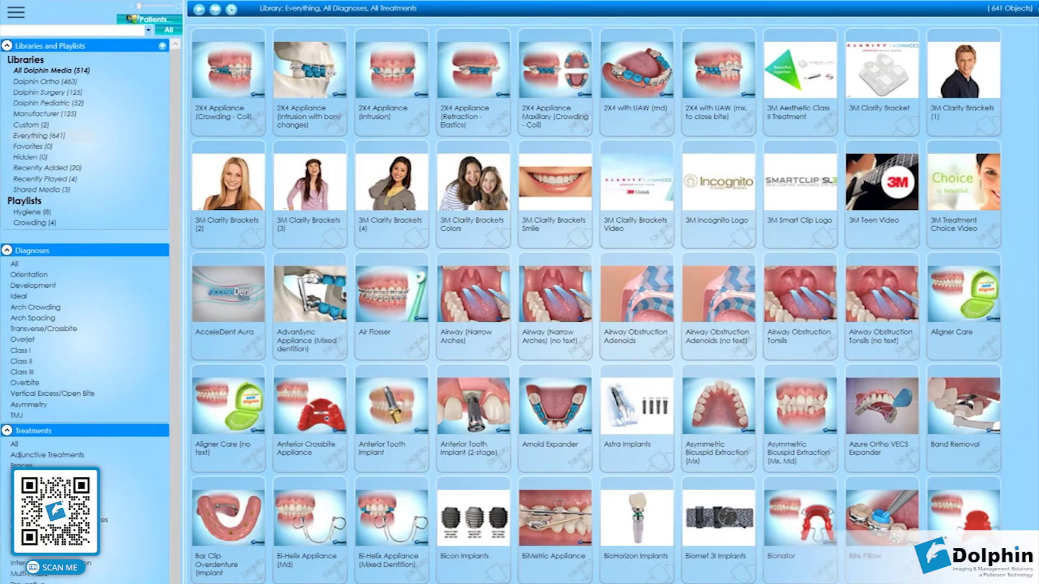
pyautogui.click(19, 15)
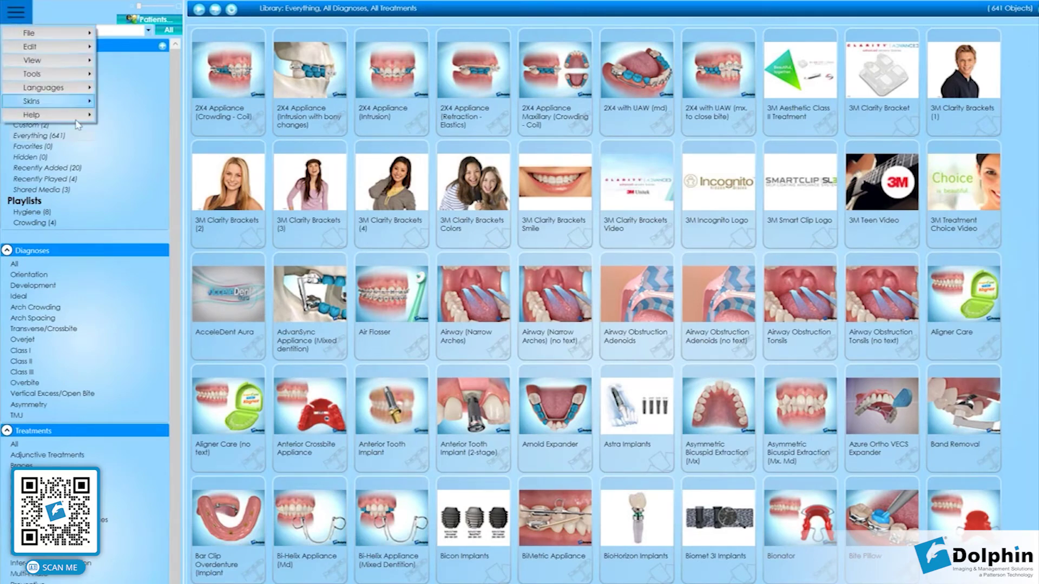
pyautogui.moveTo(54, 101)
pyautogui.click(190, 286)
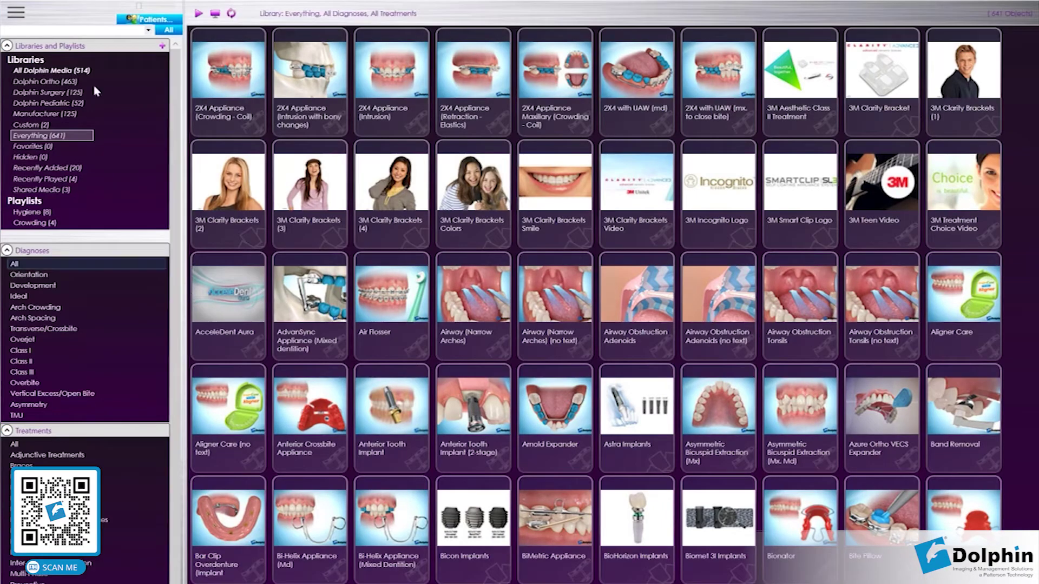
pyautogui.click(25, 20)
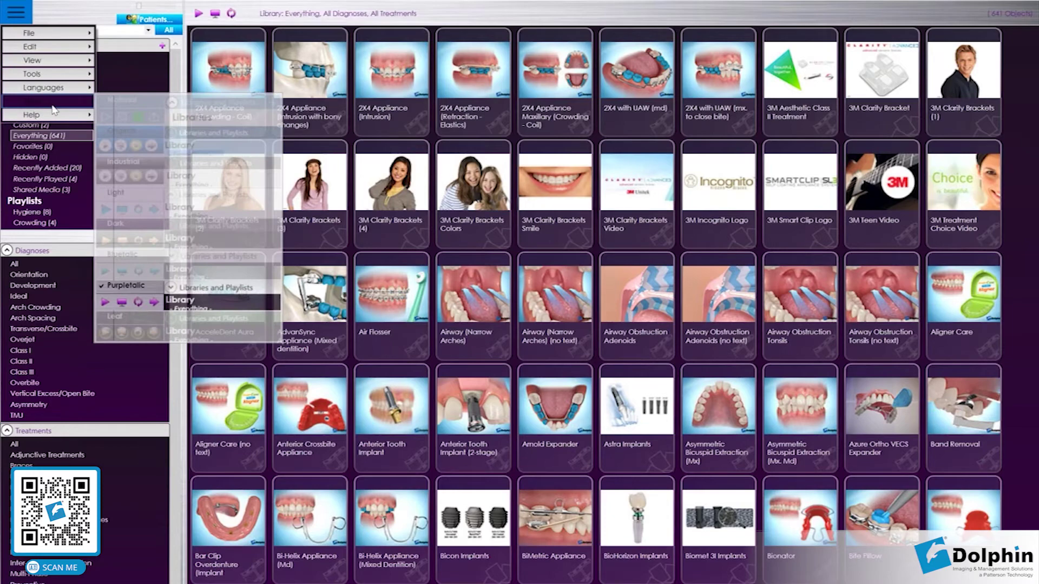
pyautogui.click(154, 113)
pyautogui.click(16, 12)
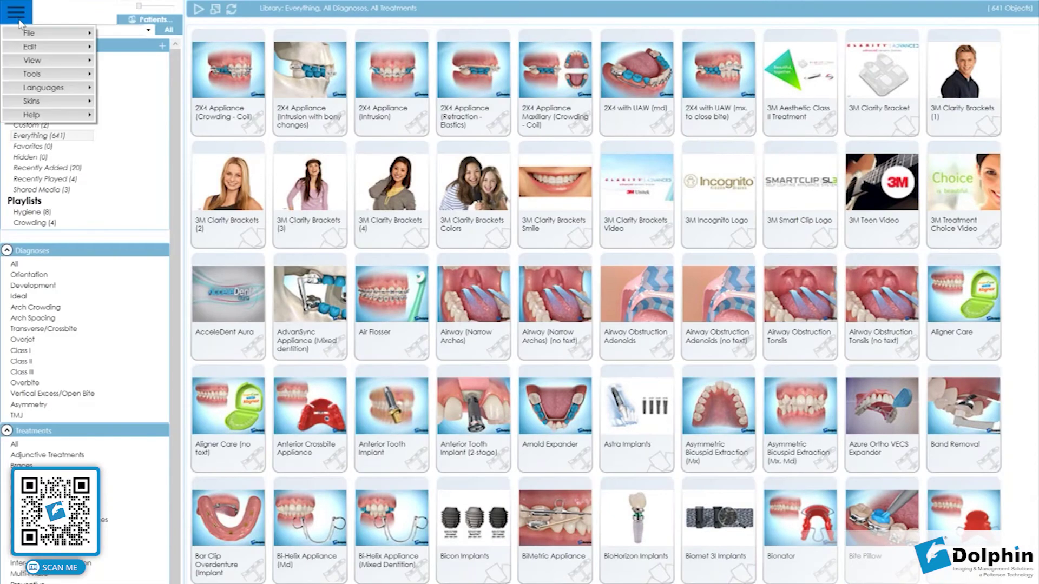
# Set the interface language to Español and check the now-Spanish main menu.
pyautogui.moveTo(55, 87)
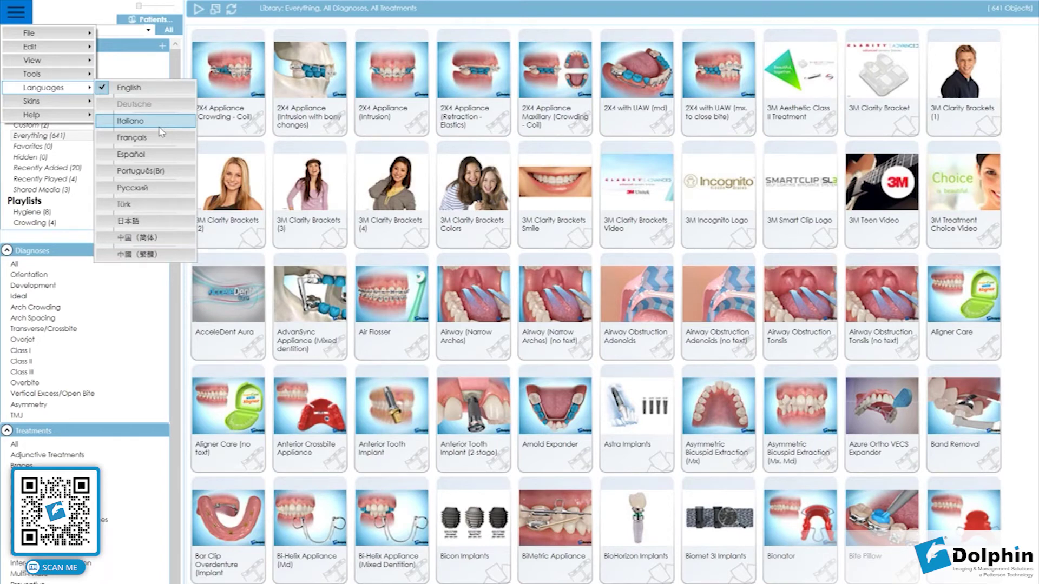
pyautogui.click(151, 161)
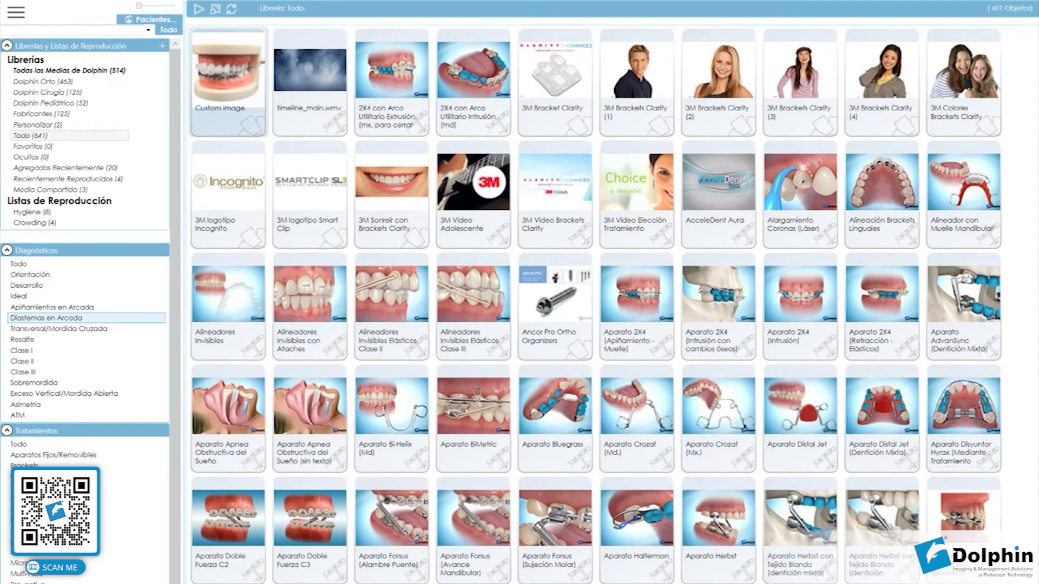
pyautogui.click(15, 12)
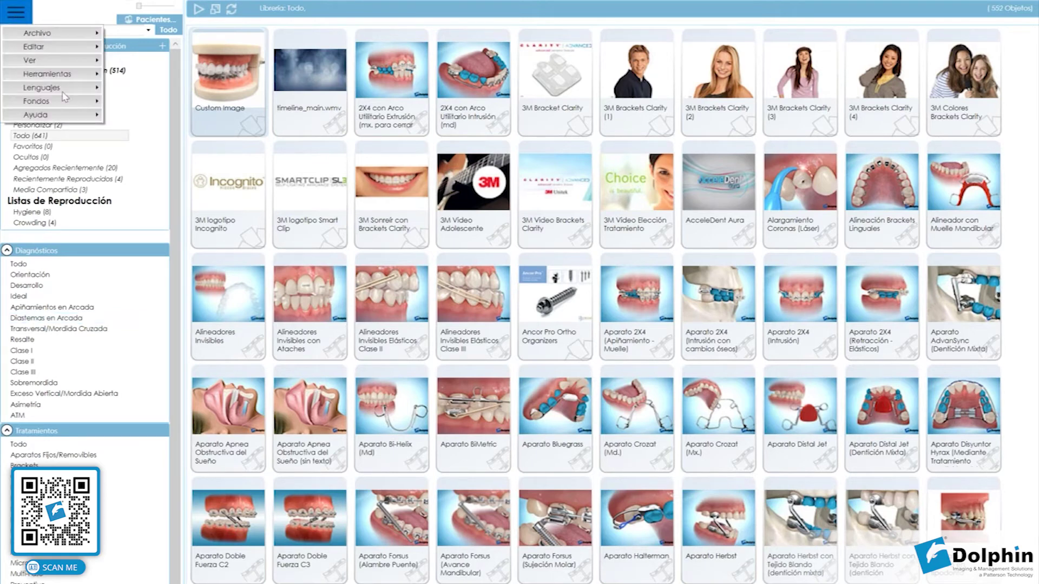
pyautogui.click(135, 88)
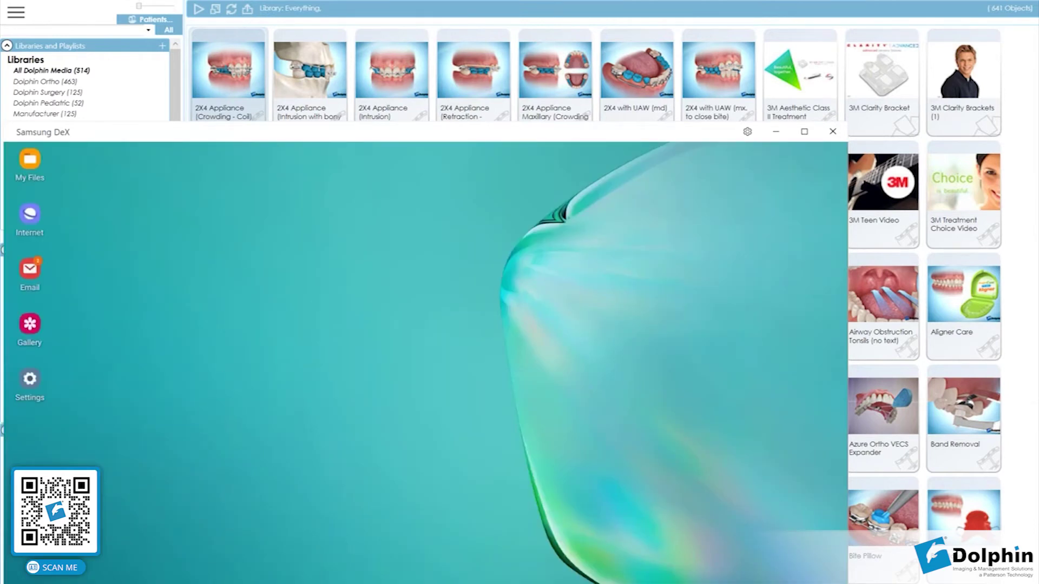
# Launch Dolphin Mobile in DeX, sign in with the PIN, and go to the Aquarium library.
pyautogui.click(157, 582)
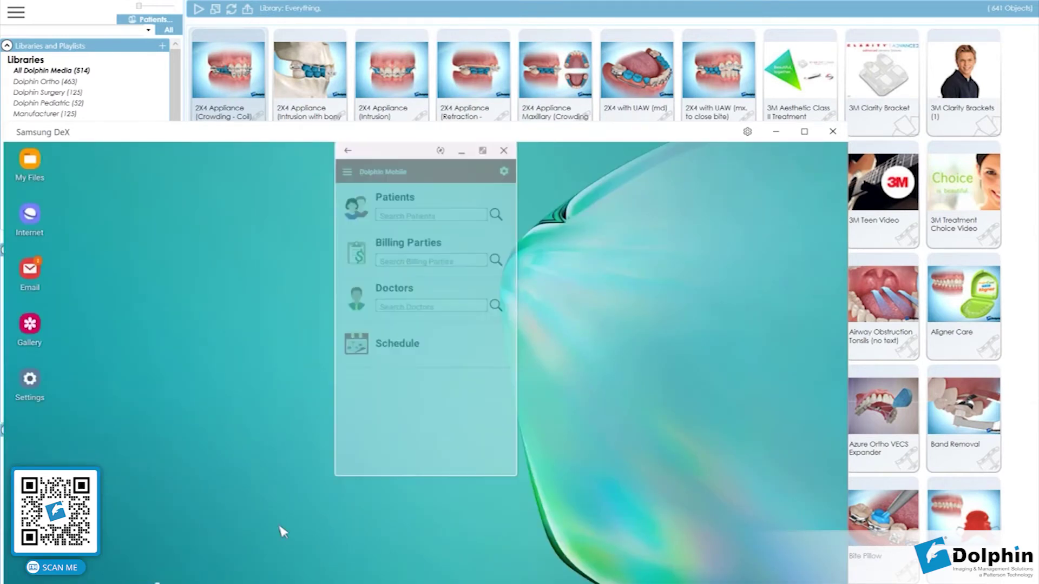
pyautogui.click(389, 324)
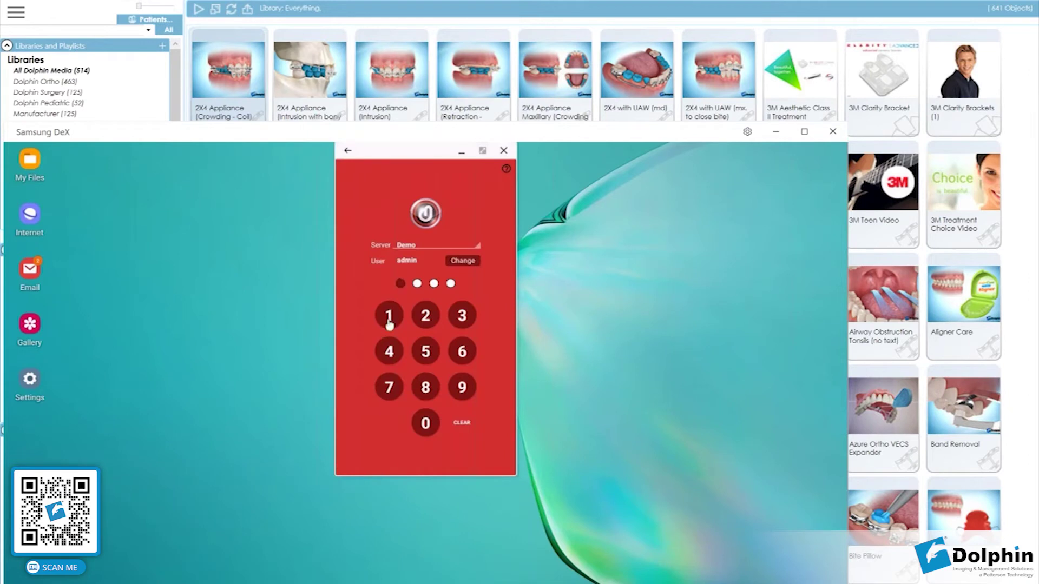
pyautogui.click(389, 323)
pyautogui.click(389, 323)
pyautogui.click(390, 323)
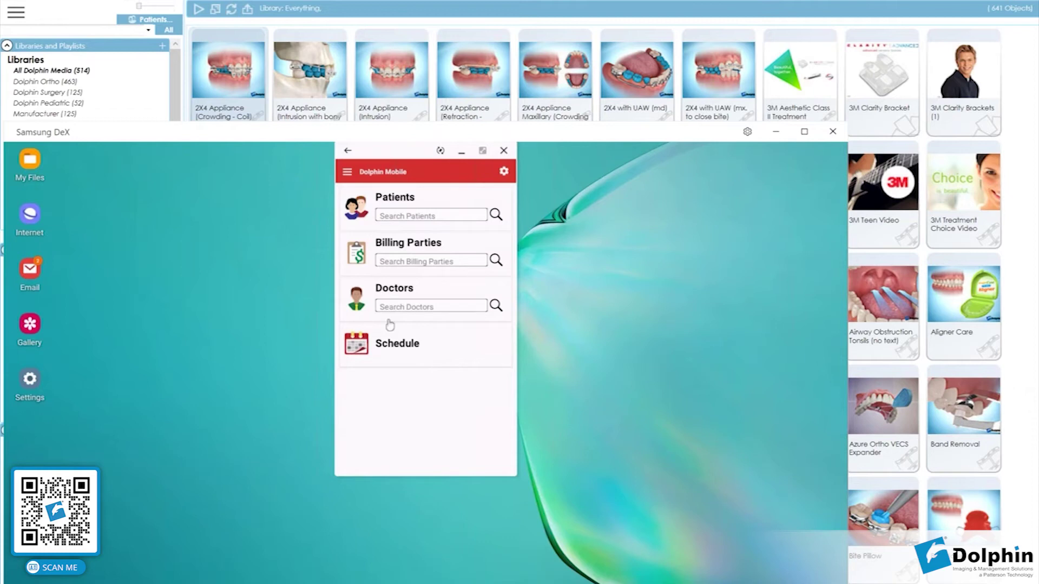
pyautogui.click(347, 172)
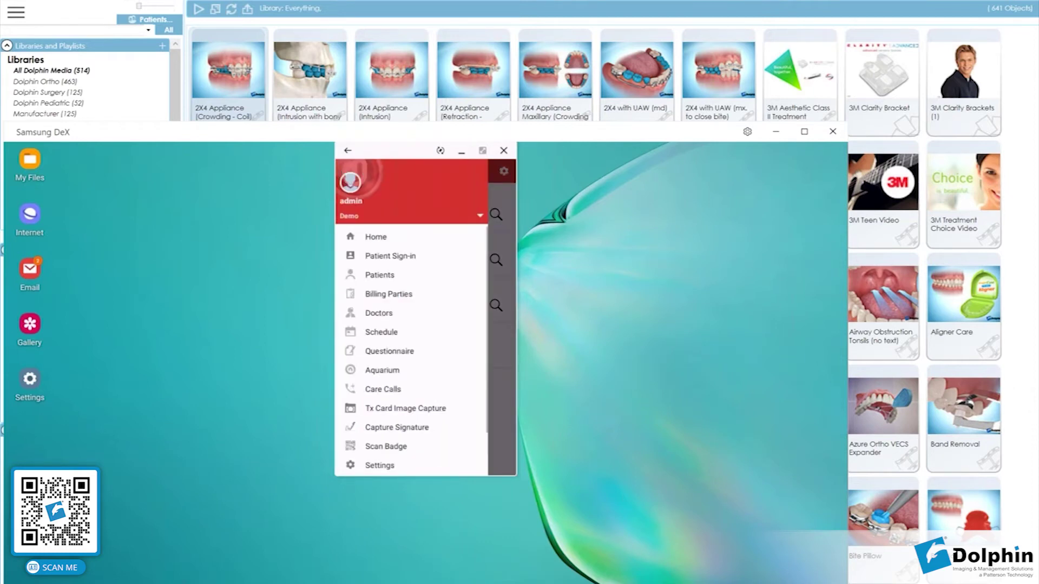
pyautogui.click(398, 371)
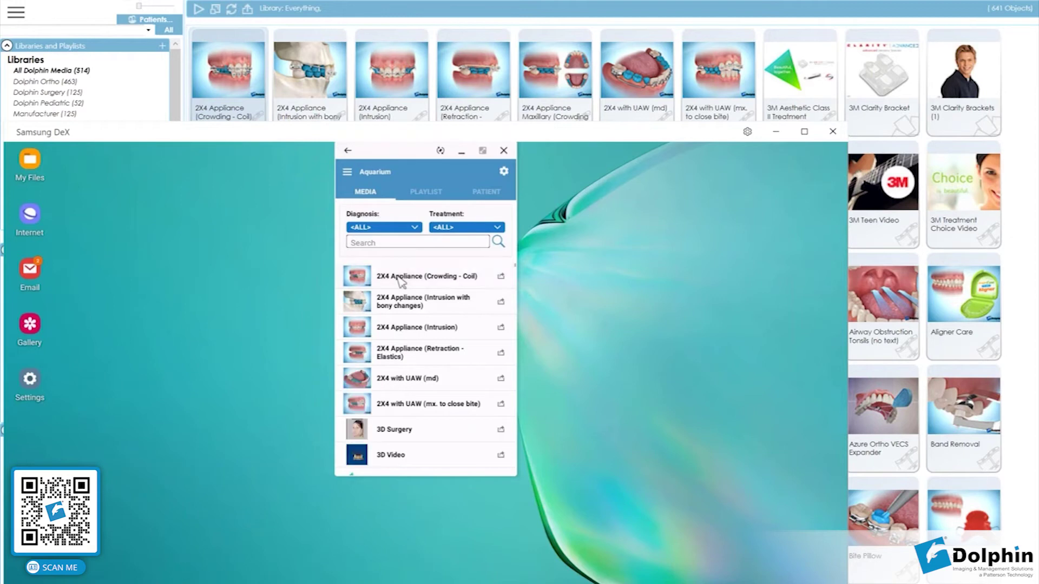
# Play the 2X4 Appliance (Crowding - Coil) video, return to the Media list, and minimize Dolphin Mobile.
pyautogui.click(399, 280)
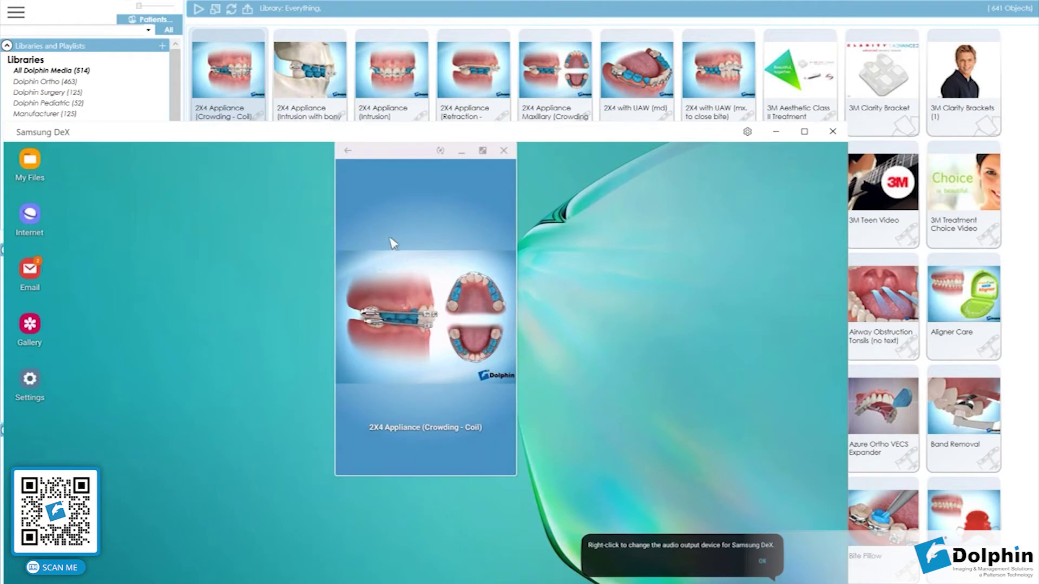
pyautogui.click(348, 151)
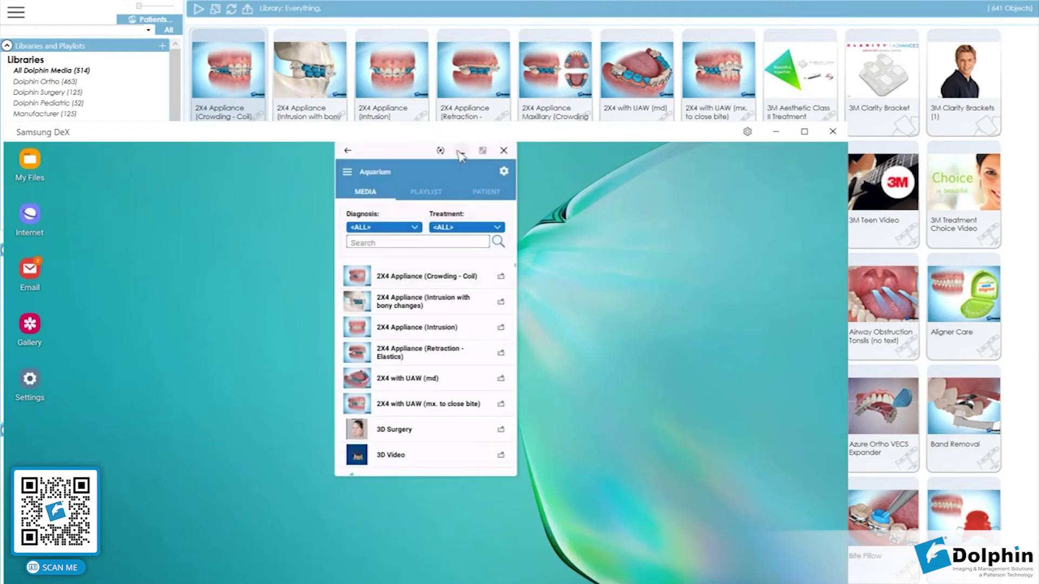
pyautogui.click(461, 152)
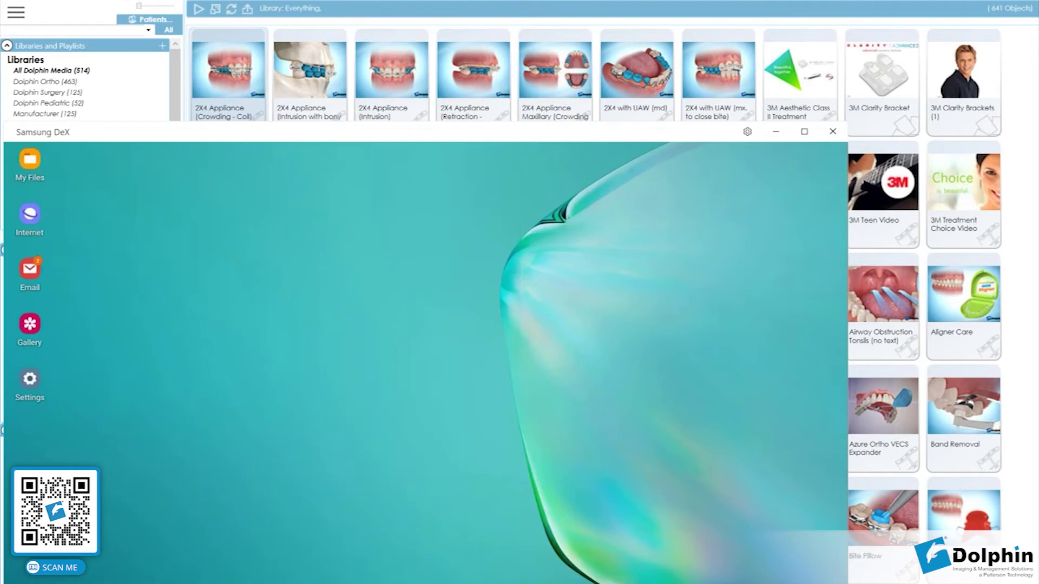
# Restore MyOrthodontist, dismiss the idle notice, log in with the patient's username and password, and decline Samsung Pass.
pyautogui.click(226, 573)
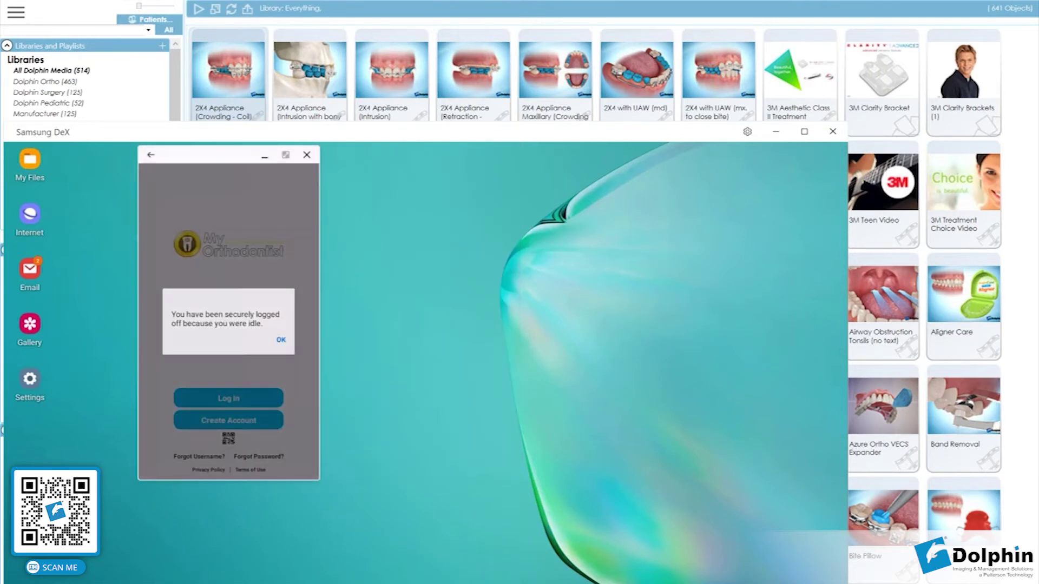
pyautogui.click(281, 340)
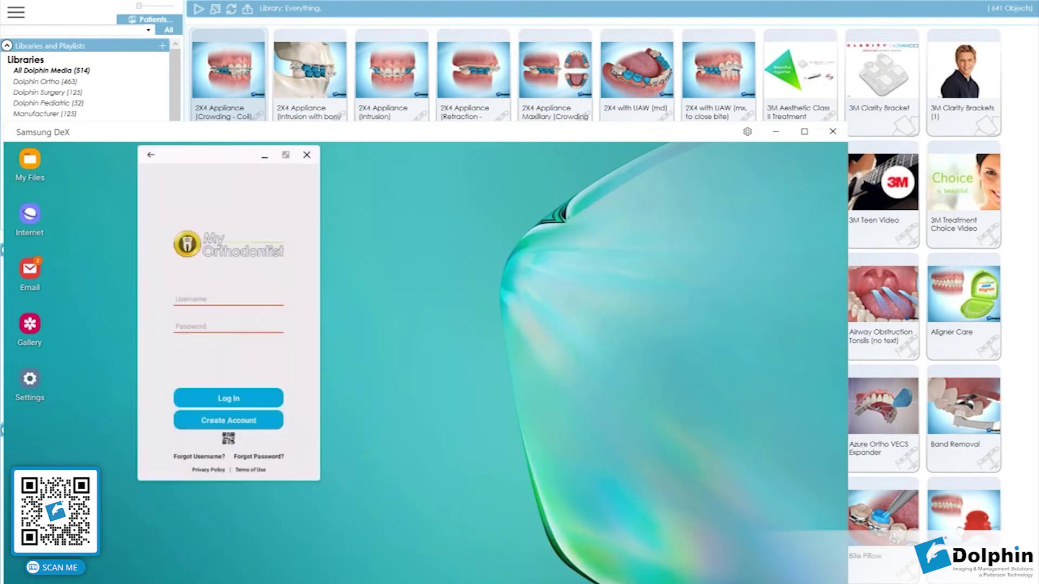
pyautogui.click(229, 297)
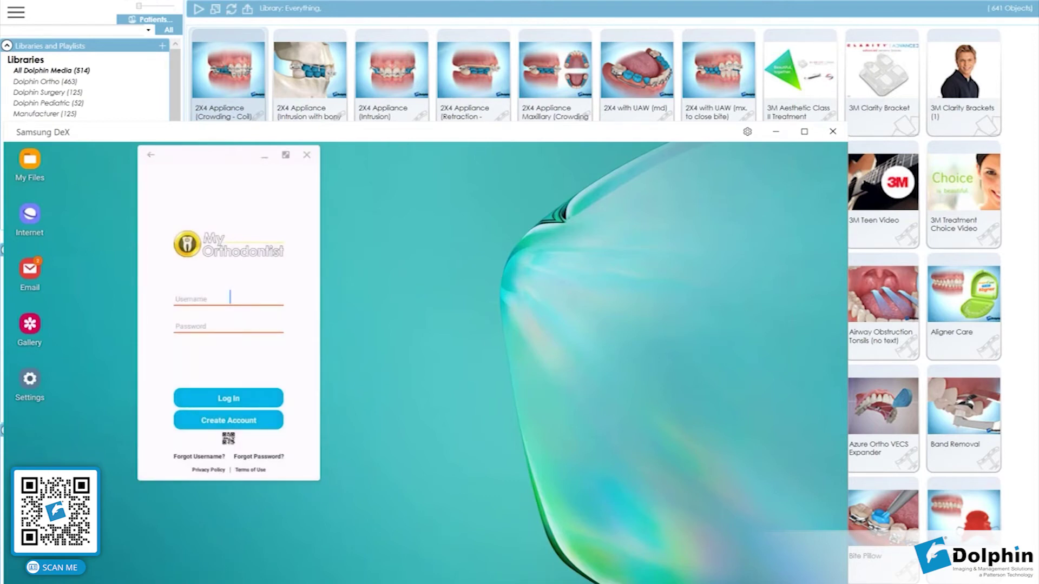
pyautogui.press('Tab')
pyautogui.write('••••••••')
pyautogui.click(247, 399)
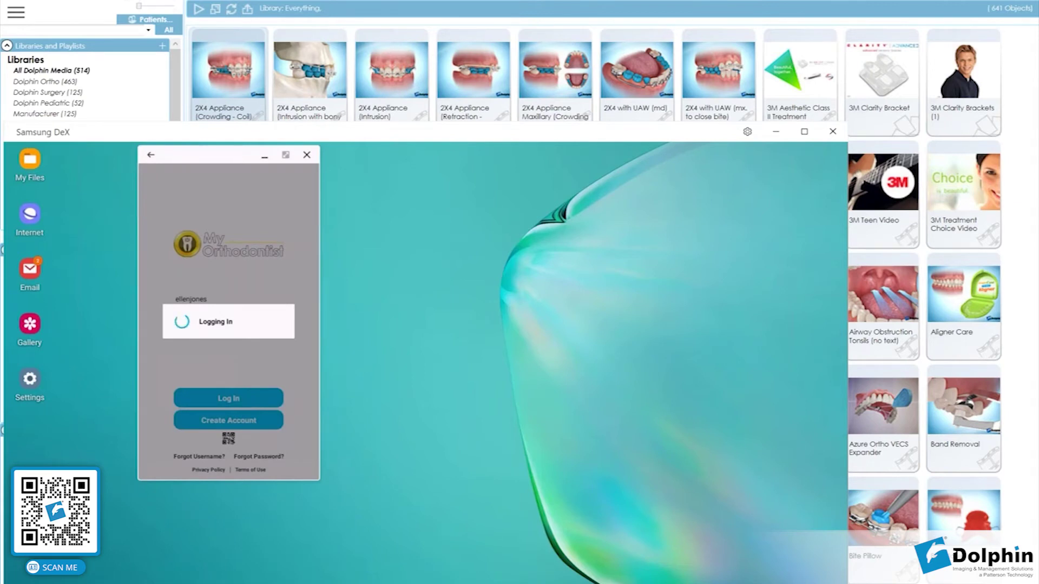
pyautogui.moveTo(253, 156); pyautogui.dragTo(446, 173)
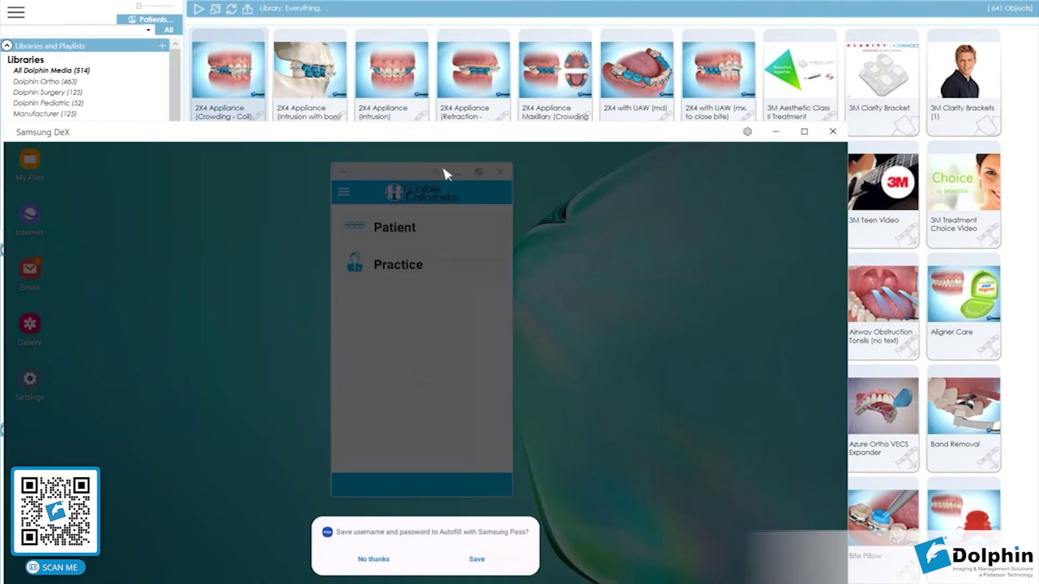
pyautogui.click(368, 558)
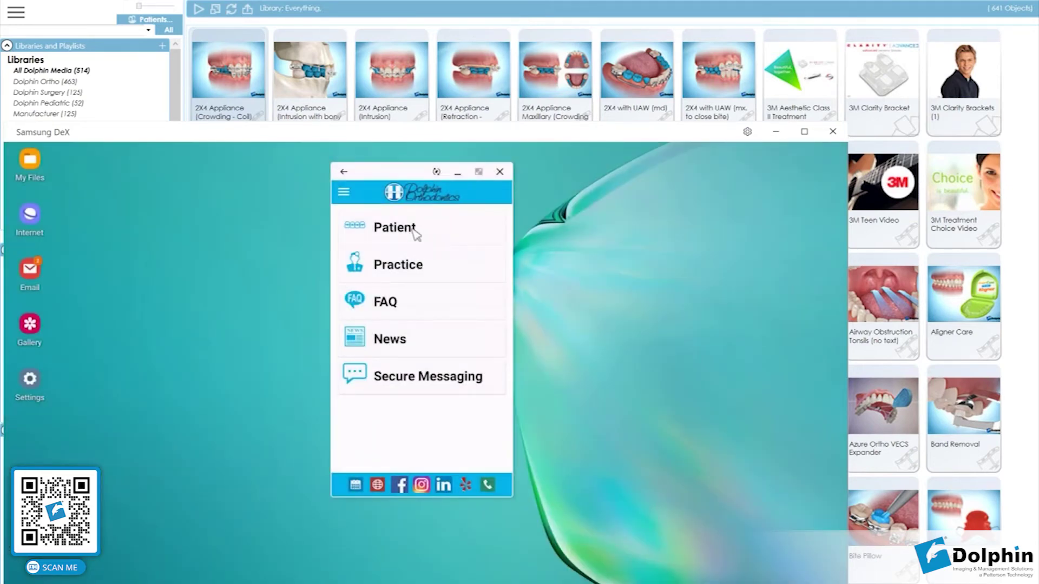
# Under Patient > Multimedia, play 2X4 Appliance (Crowding - Coil) from My Media and return to the list.
pyautogui.click(415, 230)
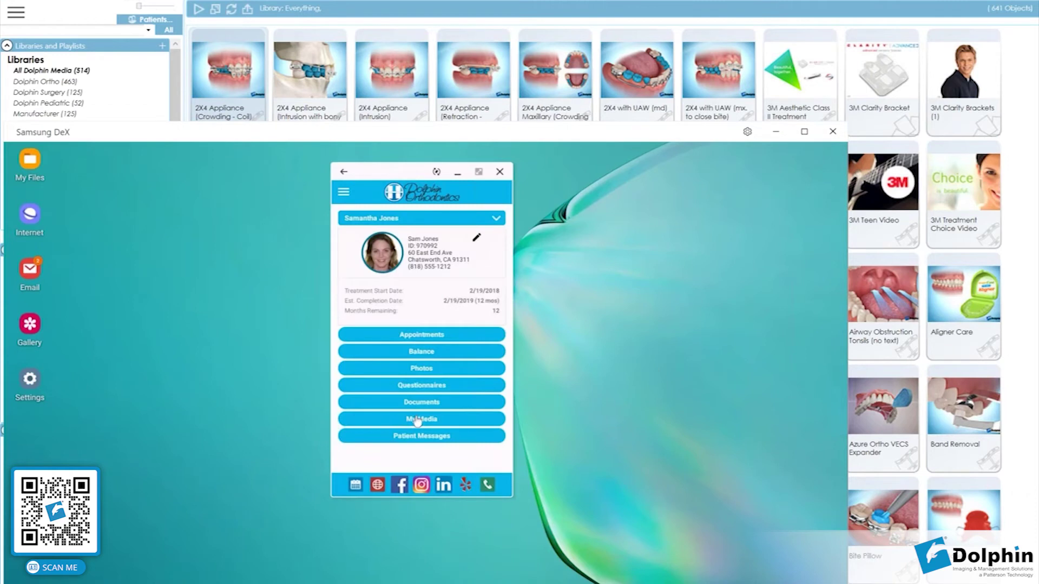
pyautogui.click(417, 422)
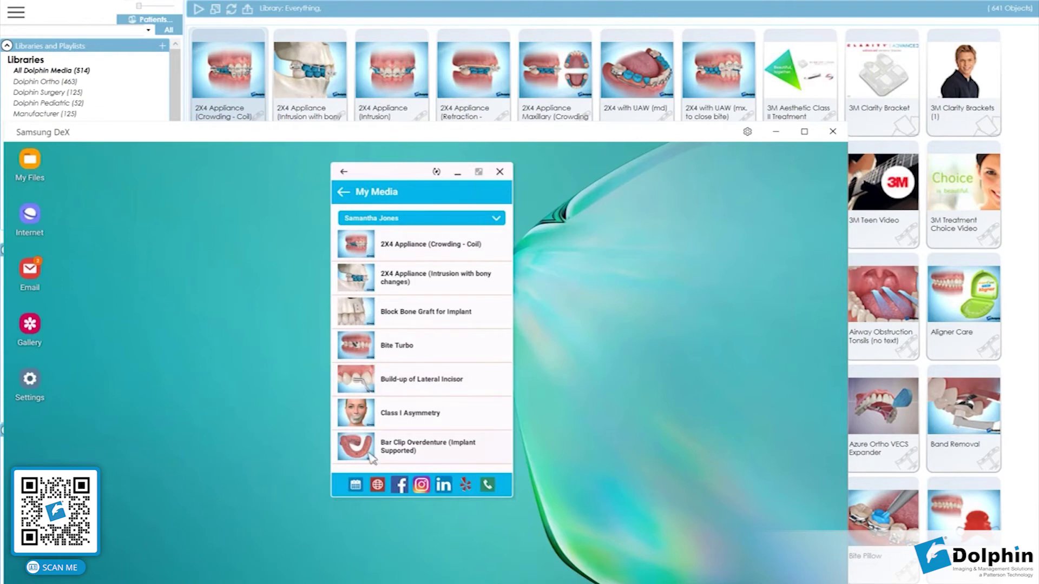
pyautogui.click(409, 255)
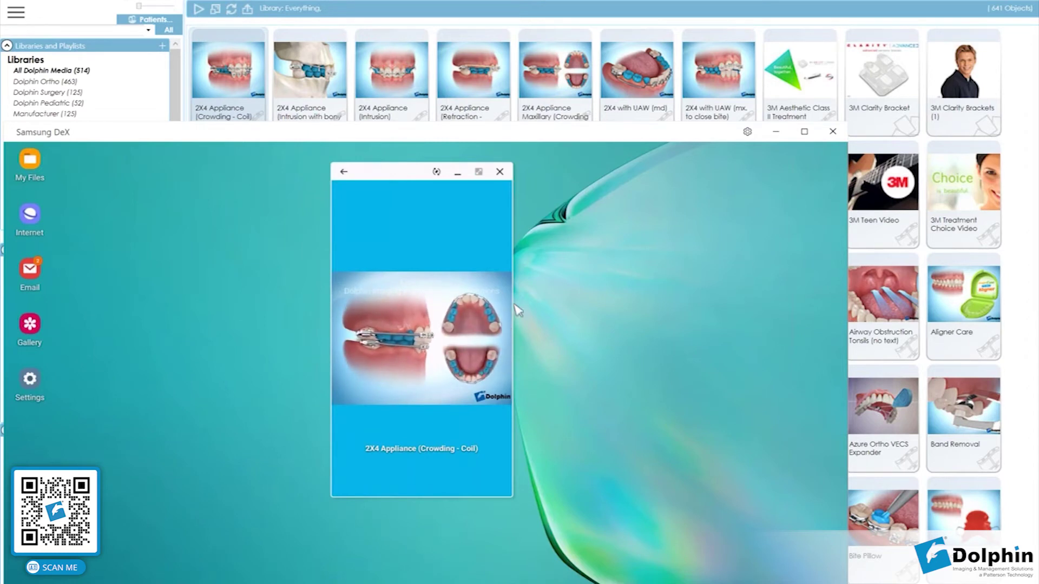
pyautogui.click(344, 172)
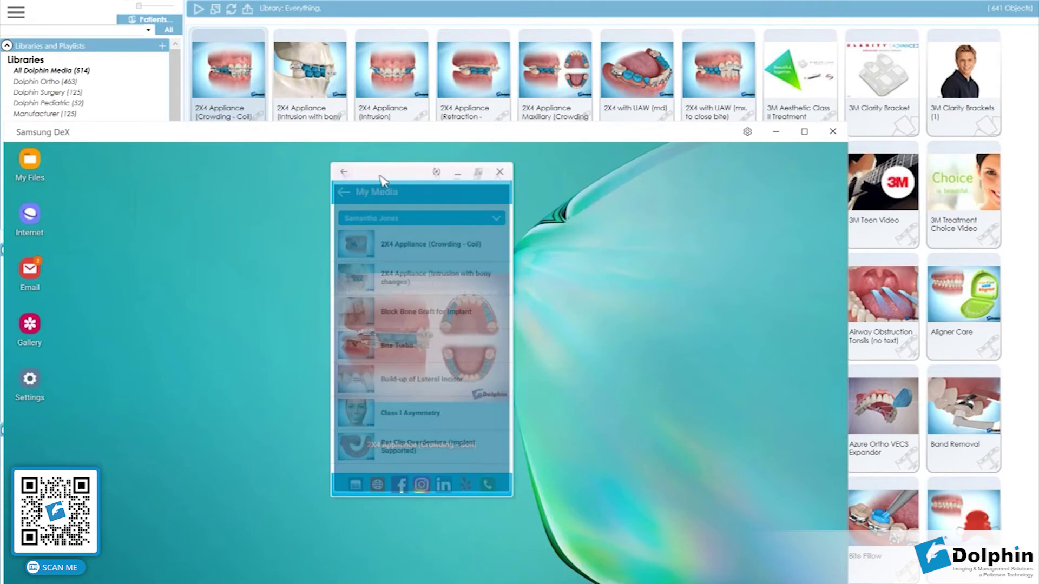
# Minimize the Samsung DeX window and switch to the Dolphin Management Treatment Card.
pyautogui.click(781, 133)
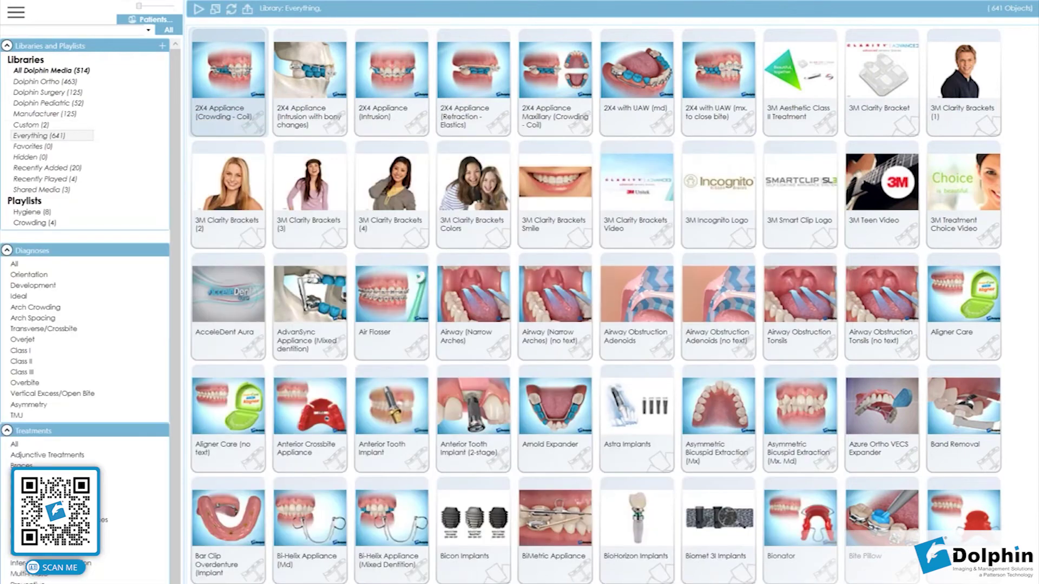
pyautogui.moveTo(536, 583)
pyautogui.click(536, 583)
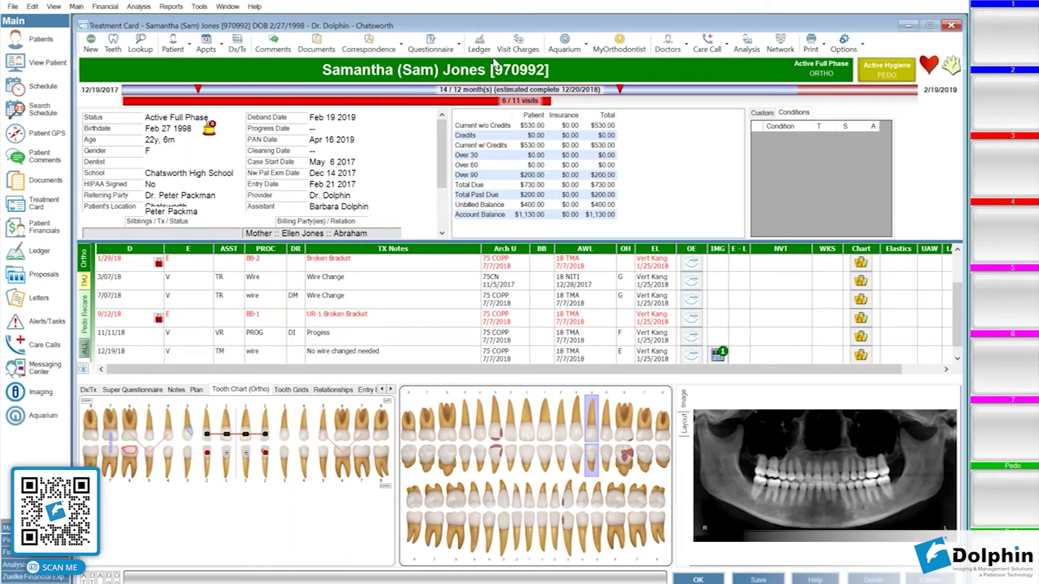
# Pick New Patient Exam from the Treatment Card's Questionnaire dropdown.
pyautogui.click(444, 49)
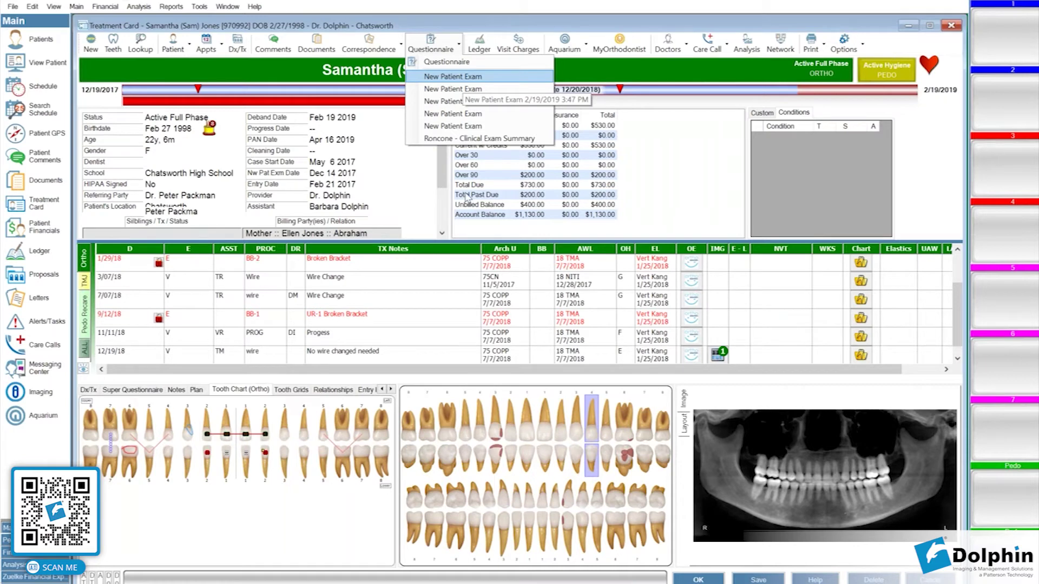
pyautogui.press('Return')
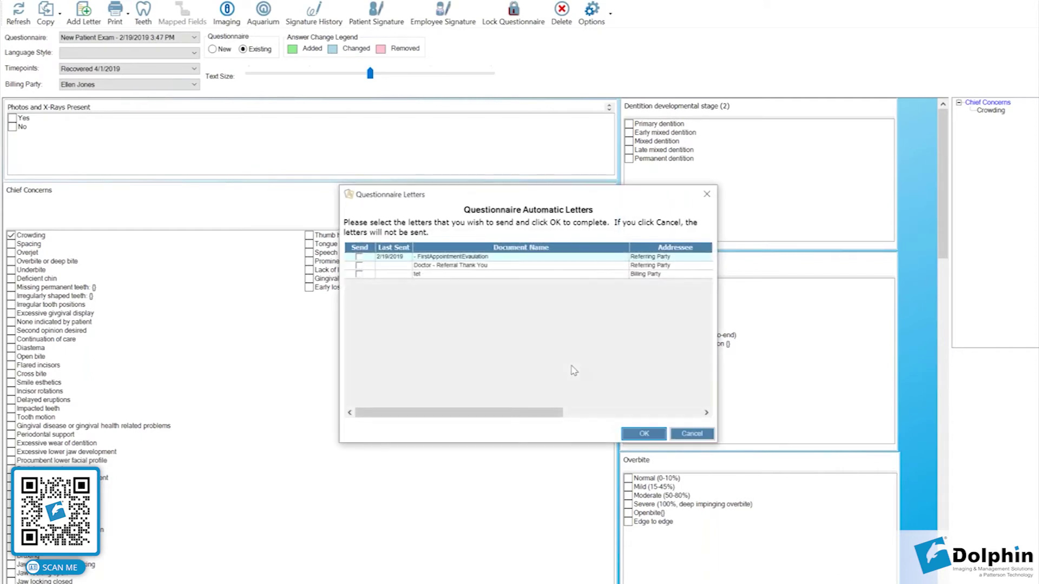
# Accept the Questionnaire Letters prompt, then select and run the New Patient(1) presentation.
pyautogui.click(637, 434)
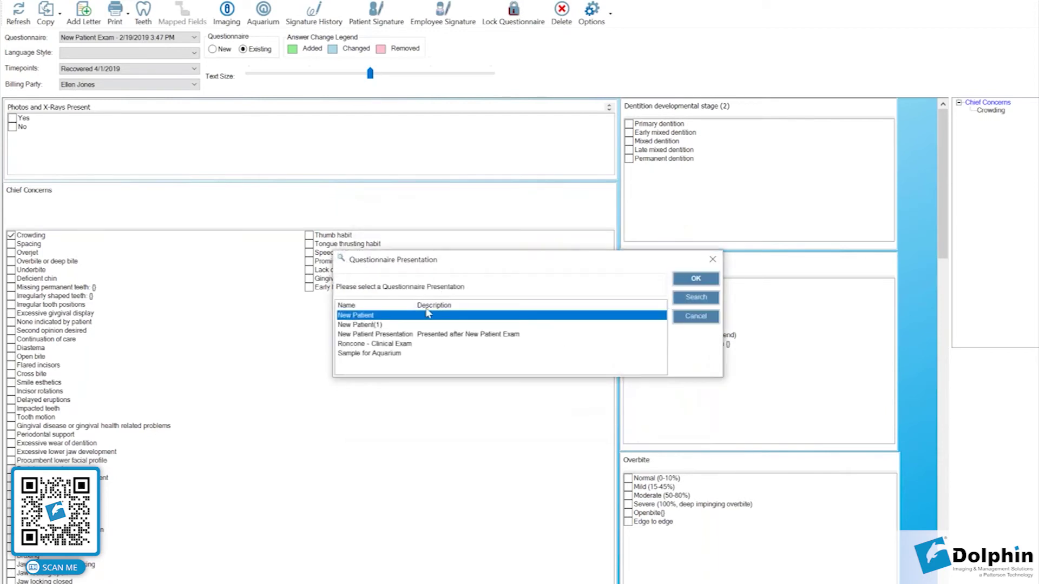
pyautogui.click(426, 325)
pyautogui.click(686, 281)
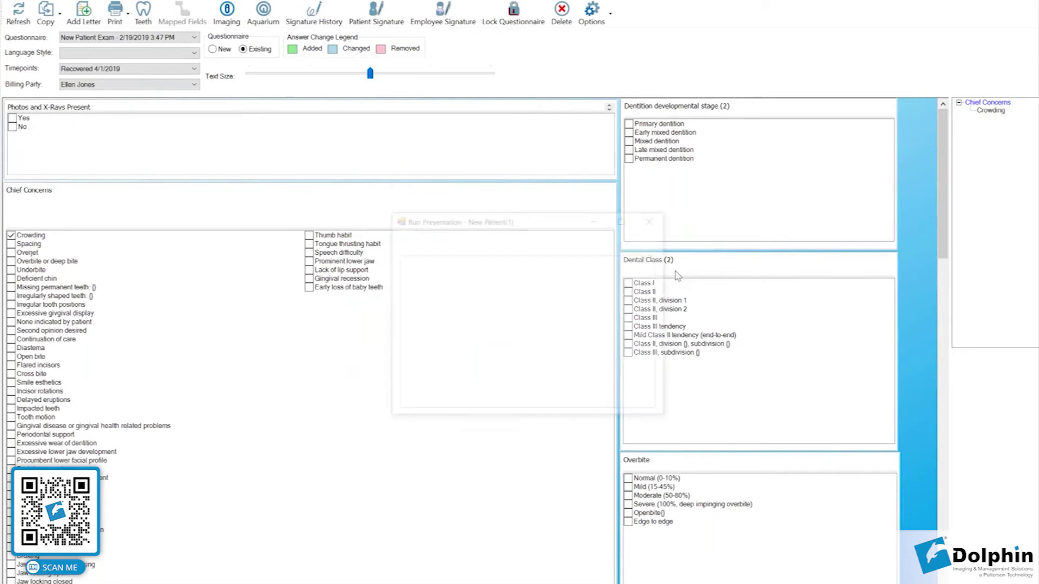
pyautogui.click(418, 242)
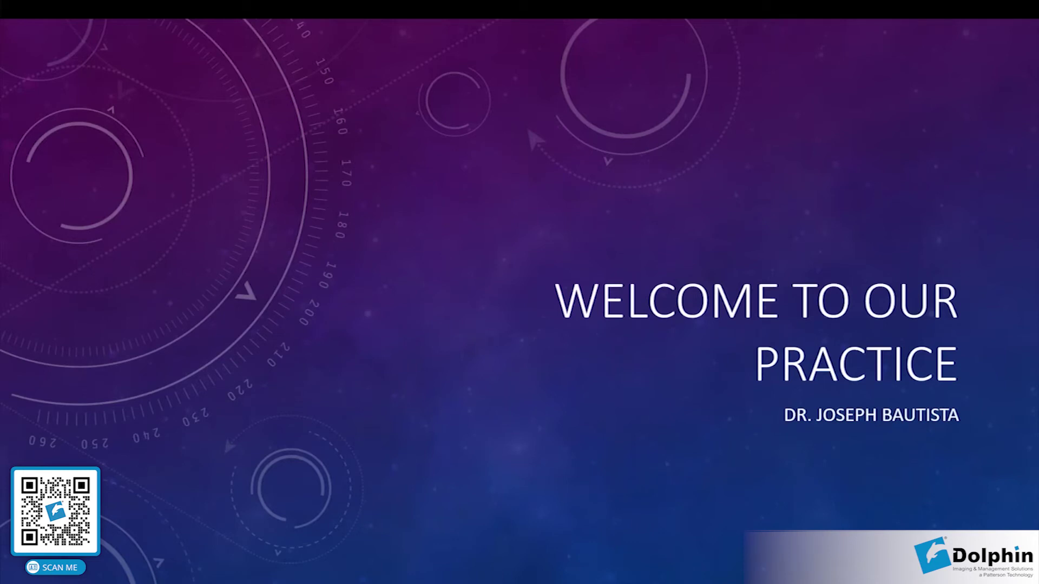
# Step from the treatment plan title past Patient Information, Chief Concerns and Our Diagnosis to Your Panoramic X-Ray.
pyautogui.press('Right')
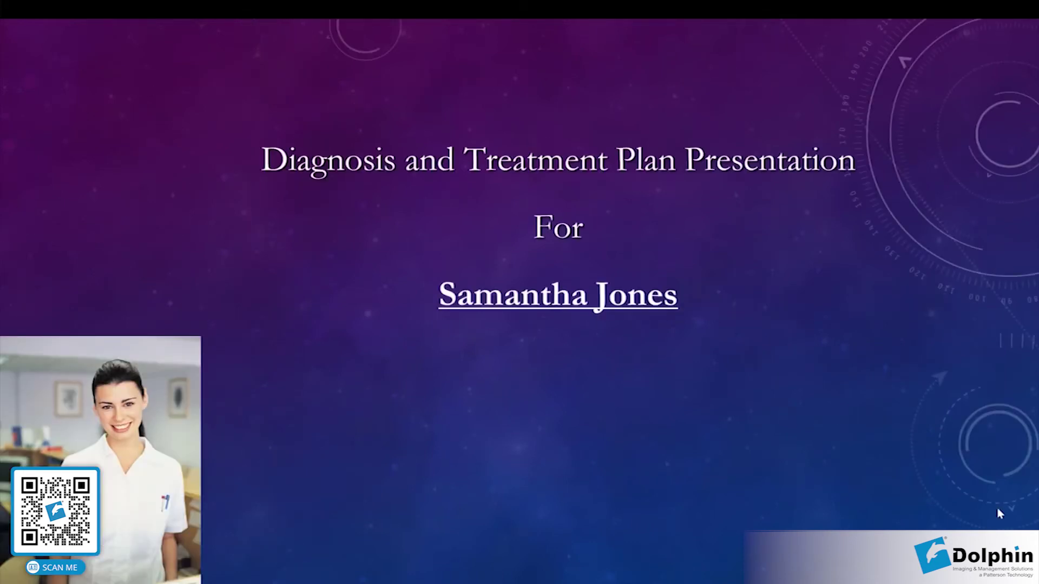
pyautogui.press('Right')
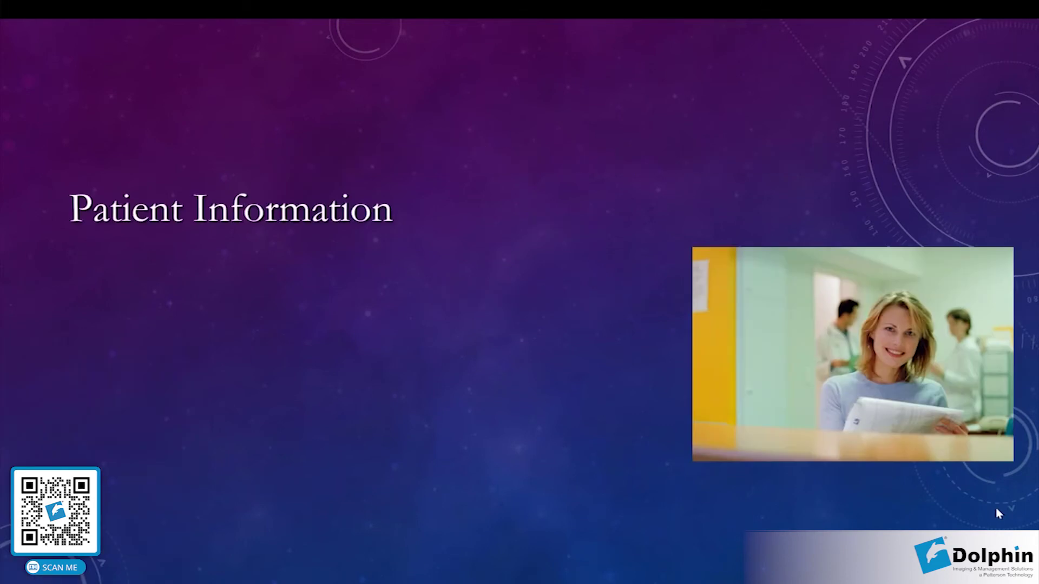
pyautogui.press('Right')
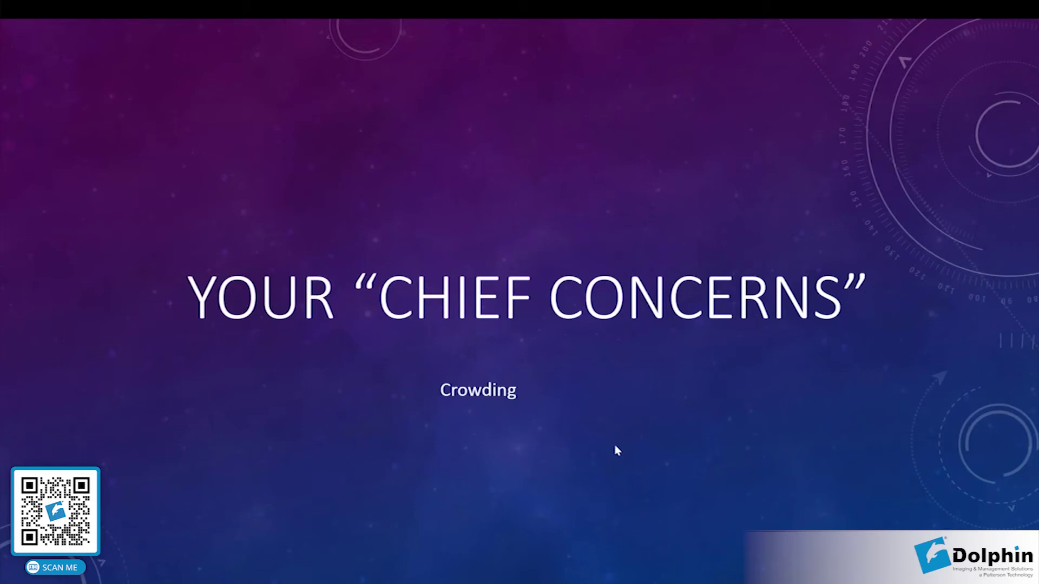
pyautogui.press('Right')
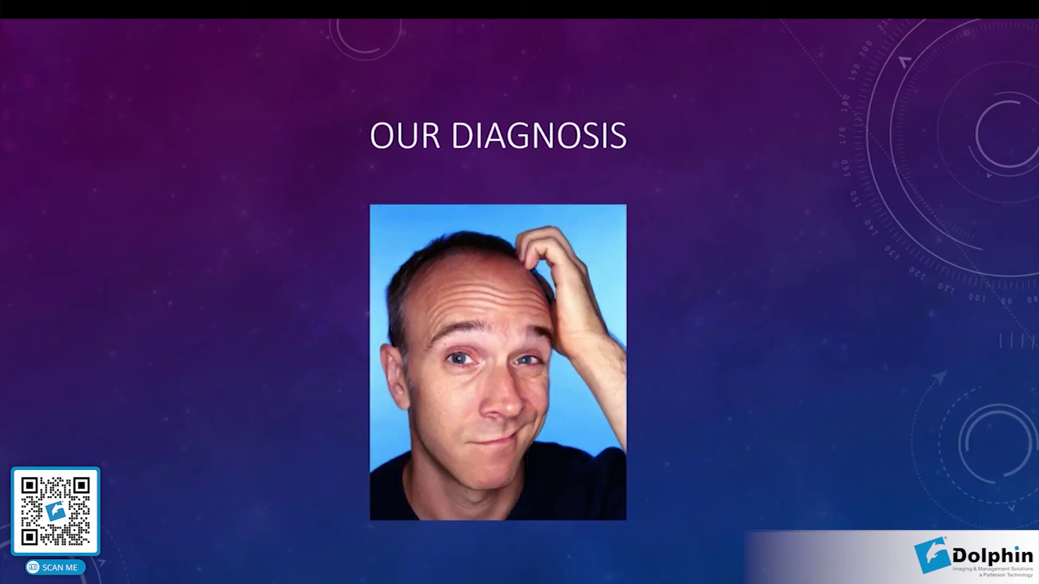
pyautogui.press('Right')
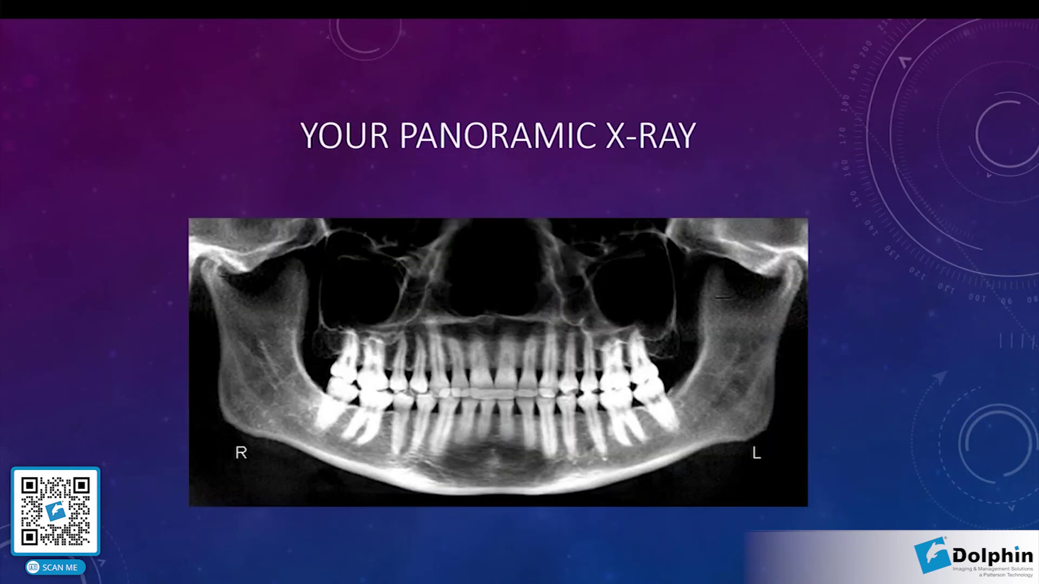
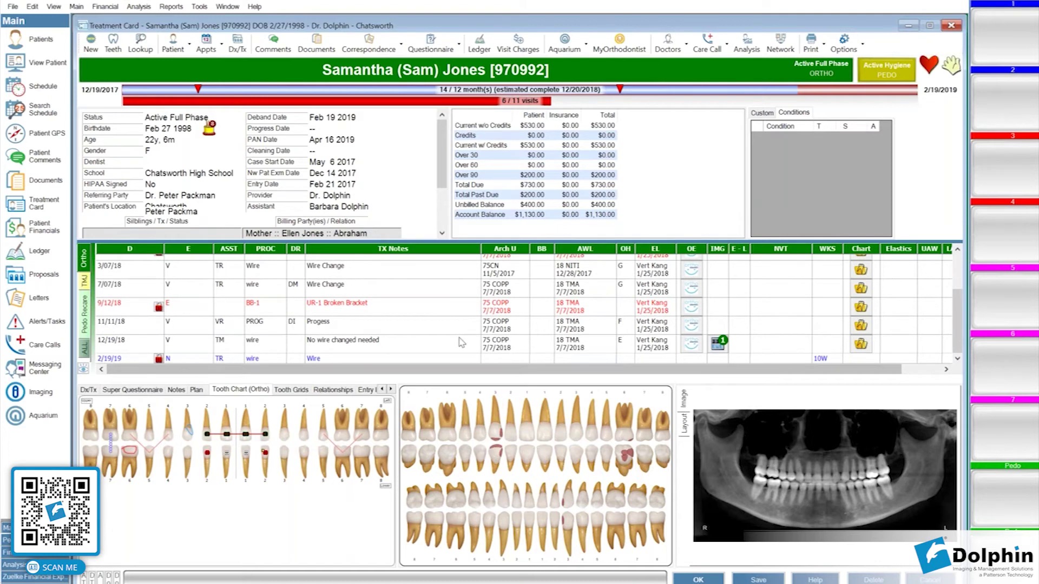
# Schedule a one-time SMS using the Crowding template, sending 2/19/2019 at 3:09 PM.
pyautogui.click(399, 47)
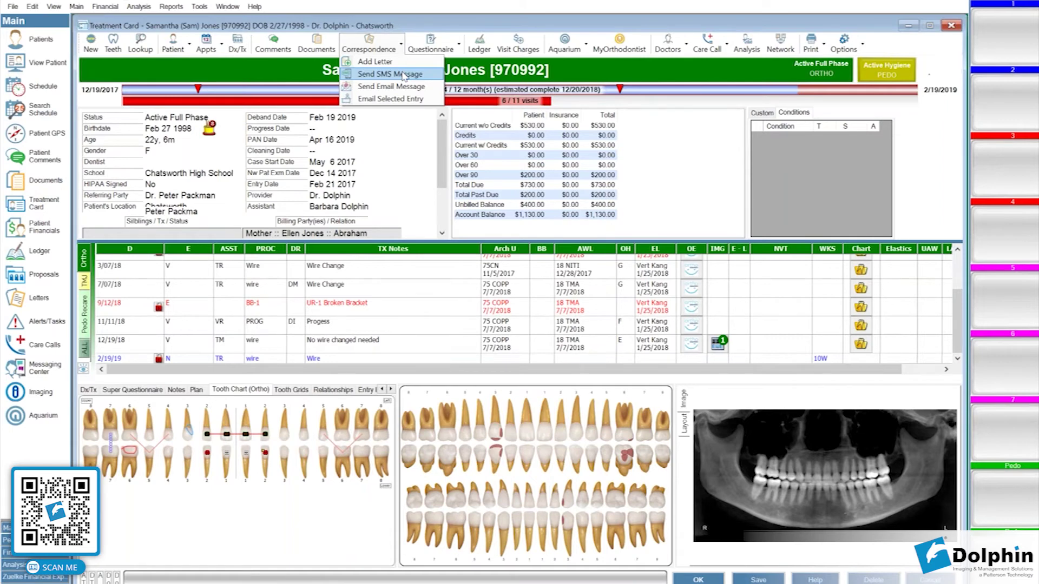
pyautogui.click(403, 75)
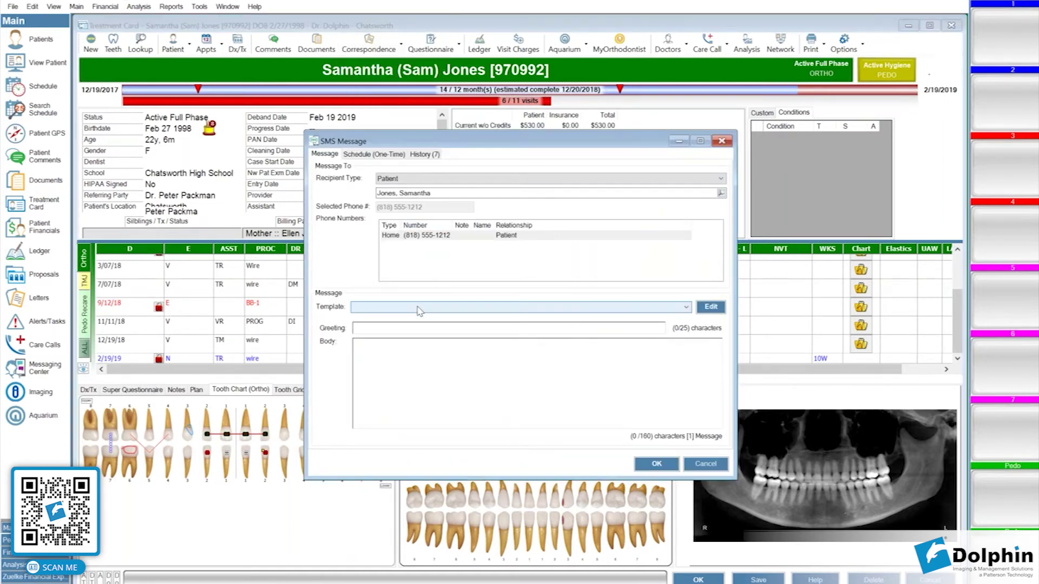
pyautogui.click(417, 307)
pyautogui.click(418, 326)
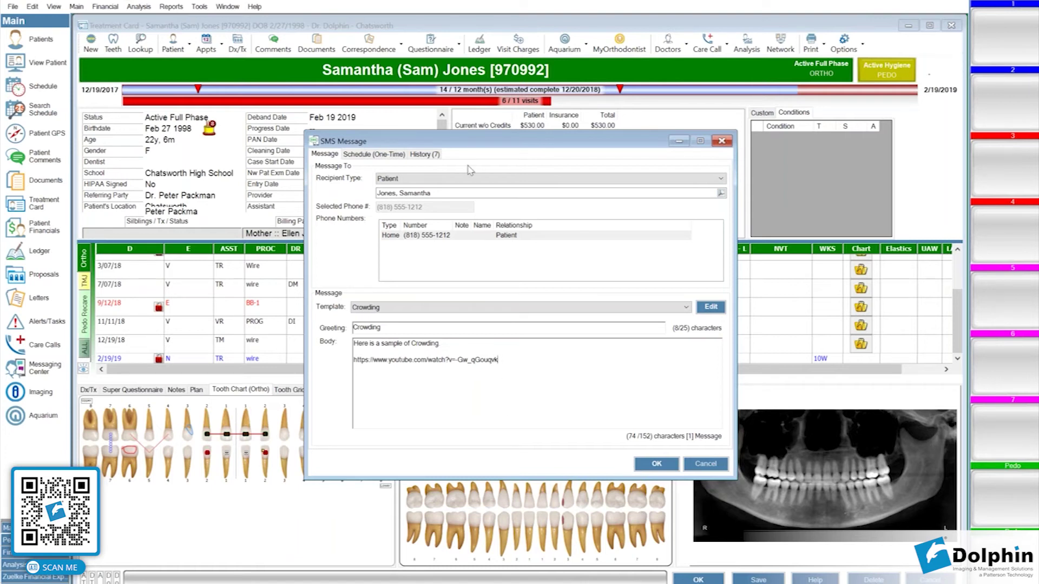
pyautogui.click(373, 154)
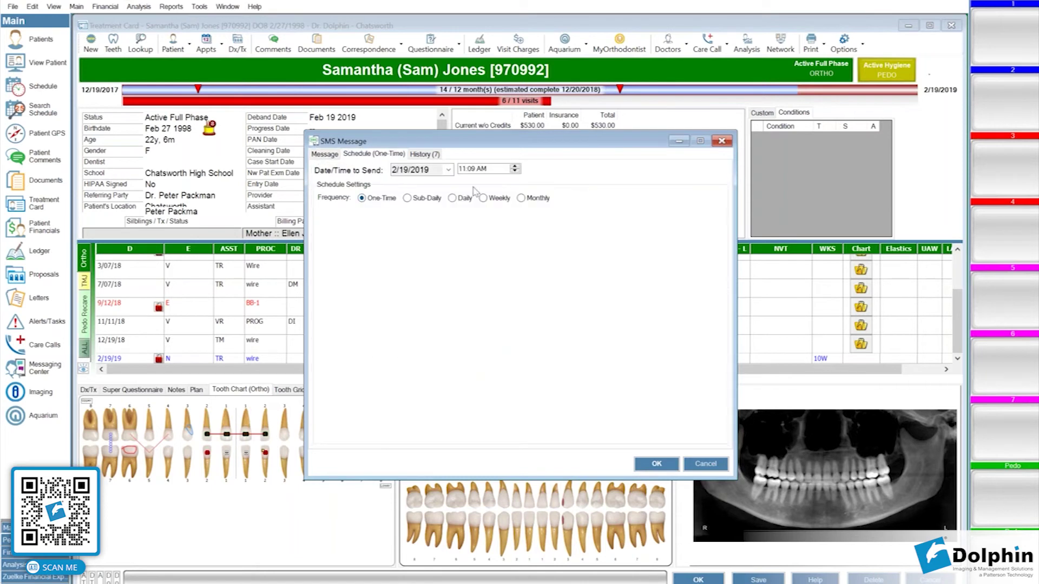
pyautogui.click(515, 166)
pyautogui.click(515, 166)
pyautogui.write('3')
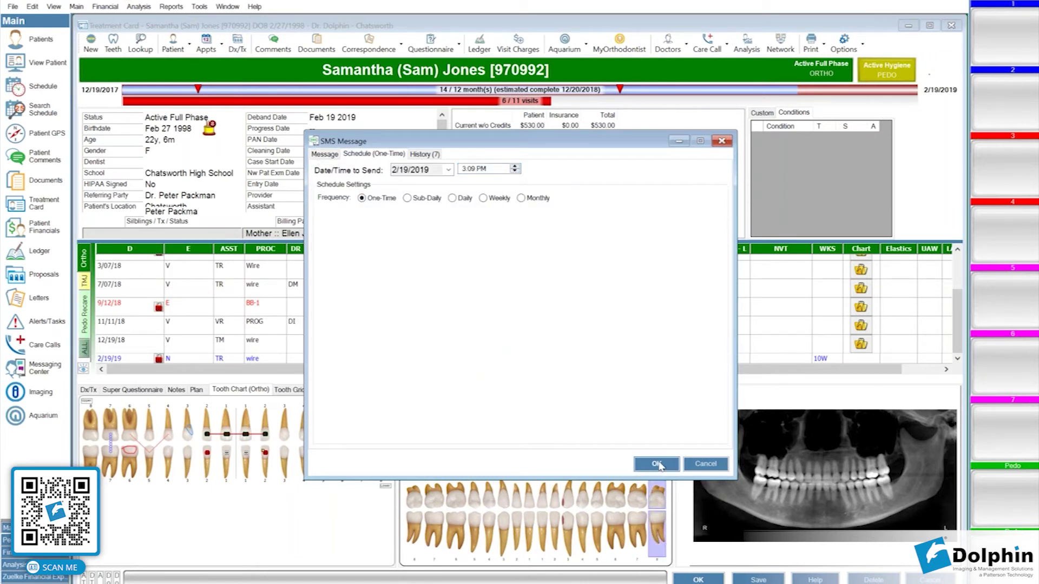
pyautogui.click(656, 464)
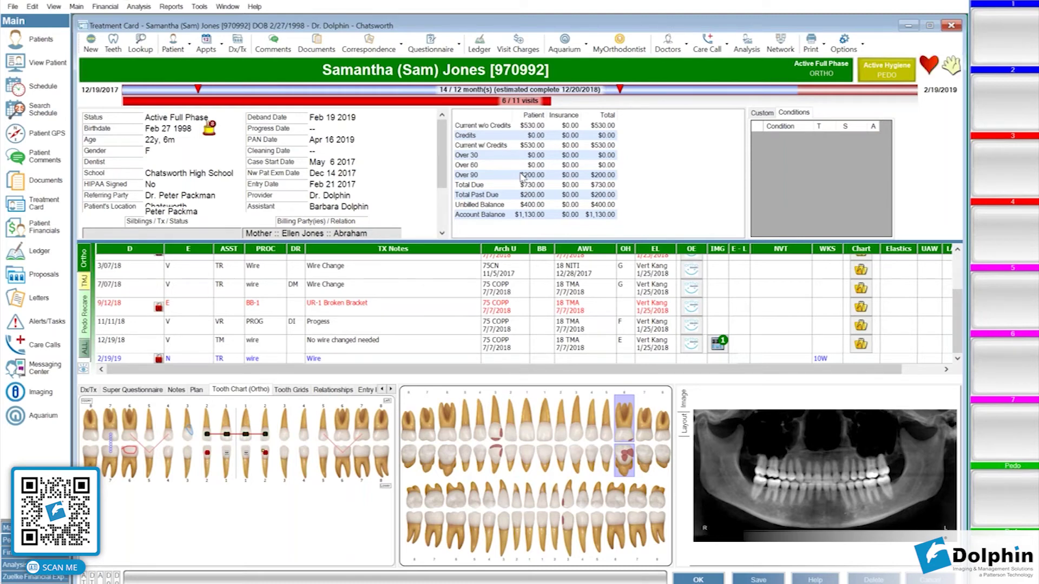
# Launch Aquarium to its Everything library and bring up the main menu's Help options.
pyautogui.click(566, 534)
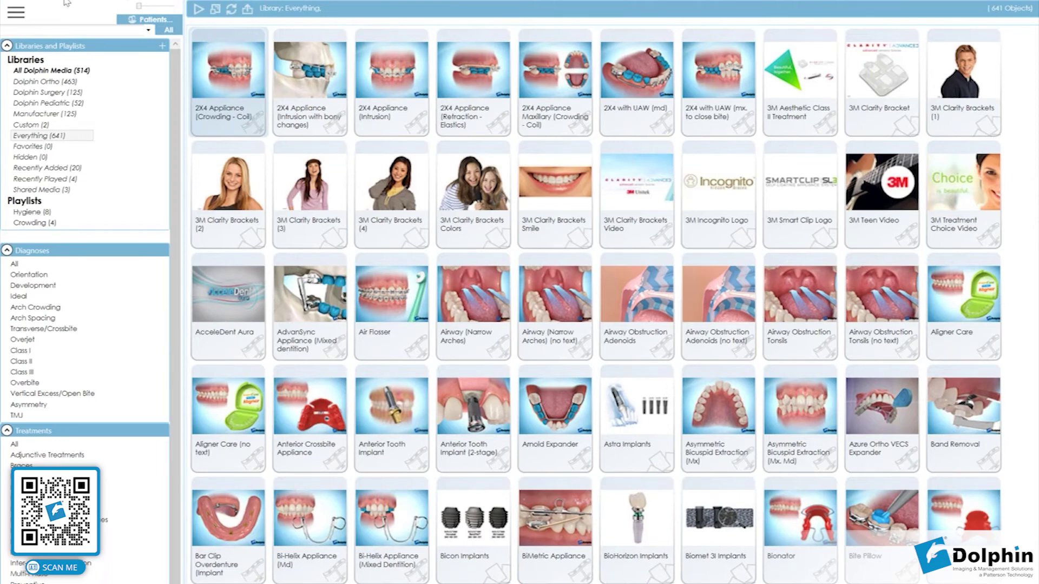
pyautogui.click(24, 12)
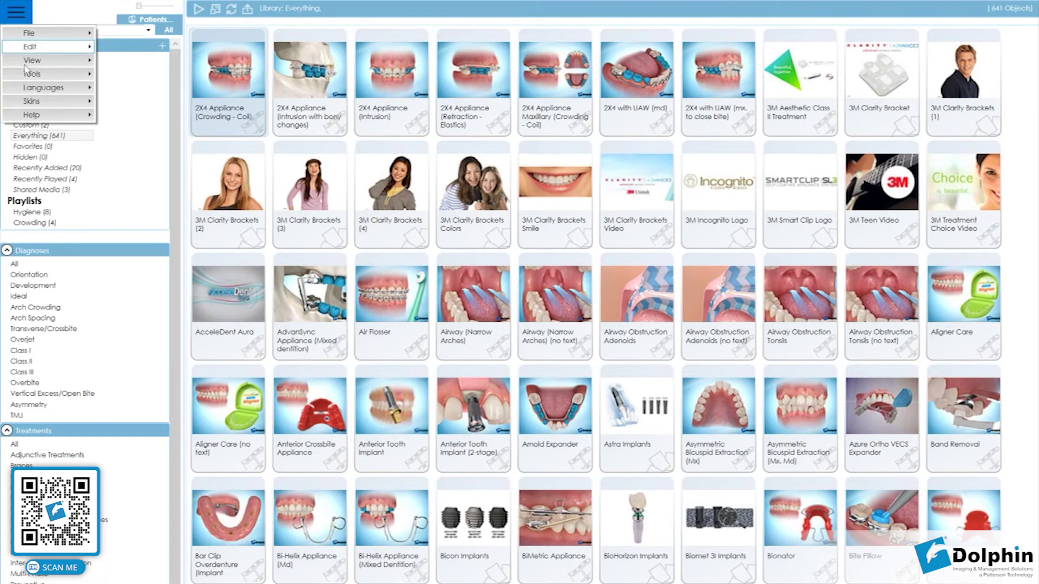
pyautogui.moveTo(65, 115)
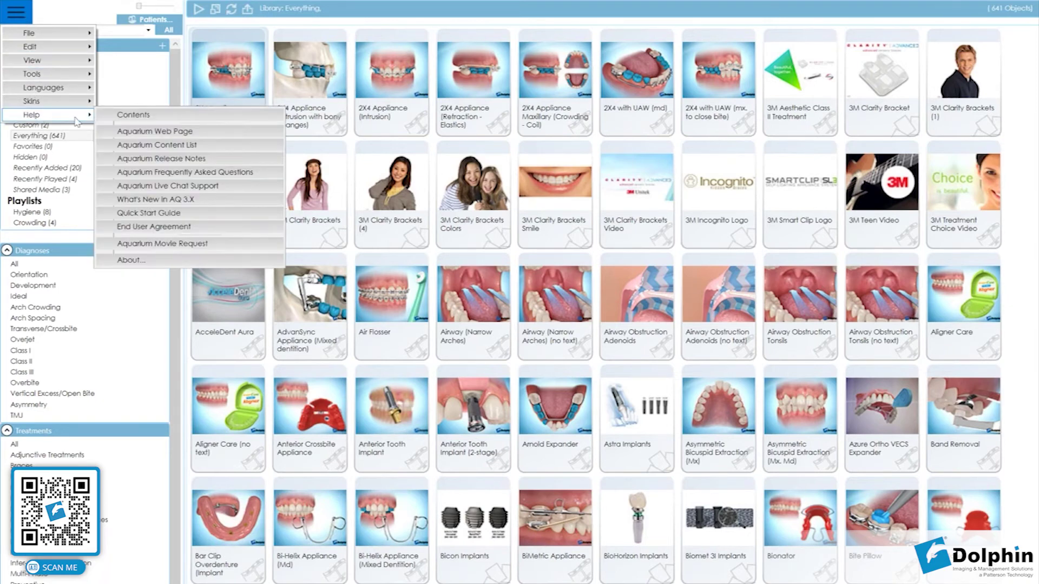
# Open the online Aquarium Content List in a maximized Chrome window and browse it.
pyautogui.click(175, 145)
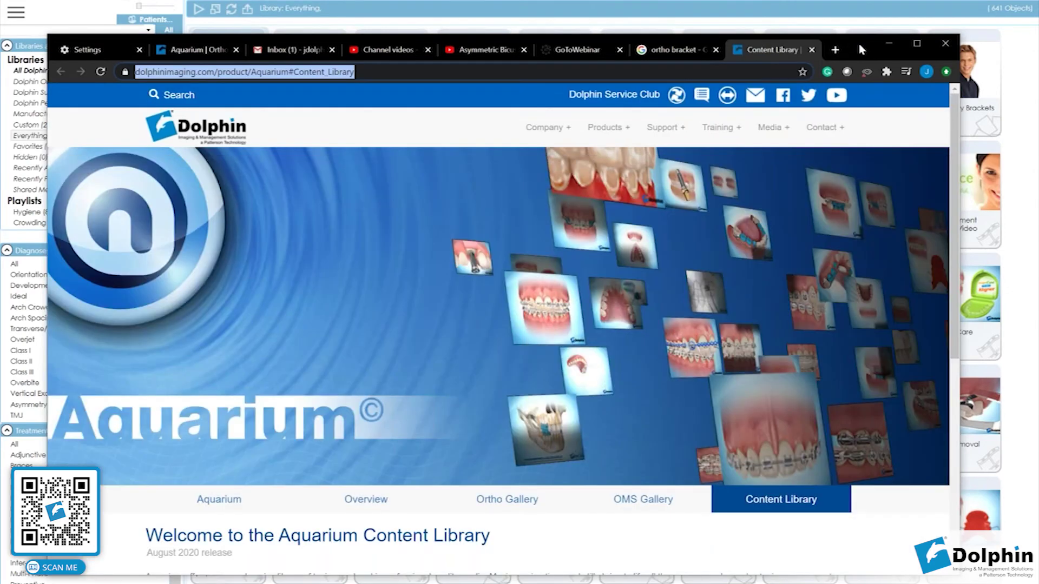
pyautogui.doubleClick(862, 50)
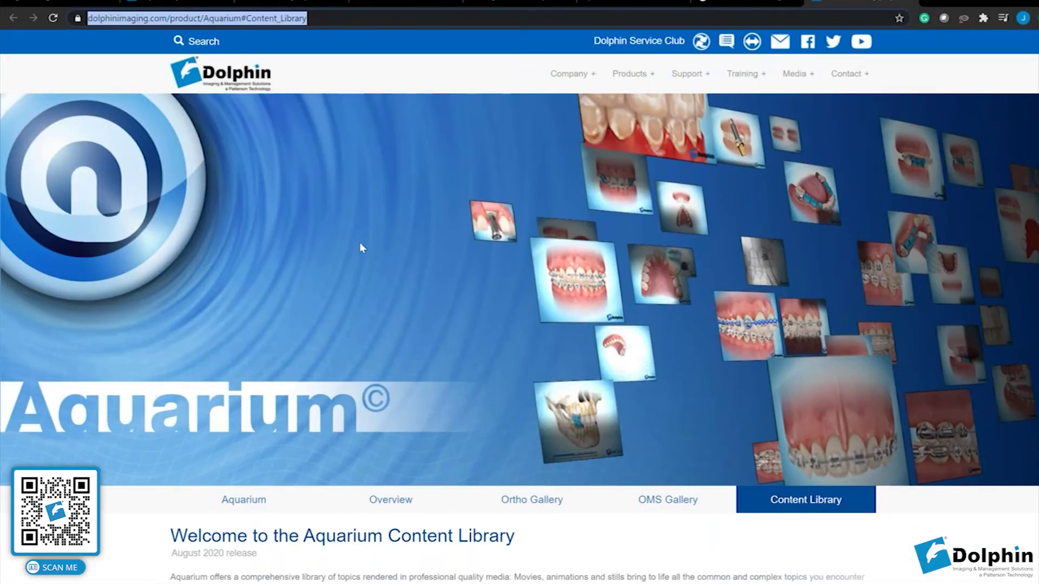
pyautogui.scroll(-1, 361, 247)
pyautogui.scroll(-6, 360, 243)
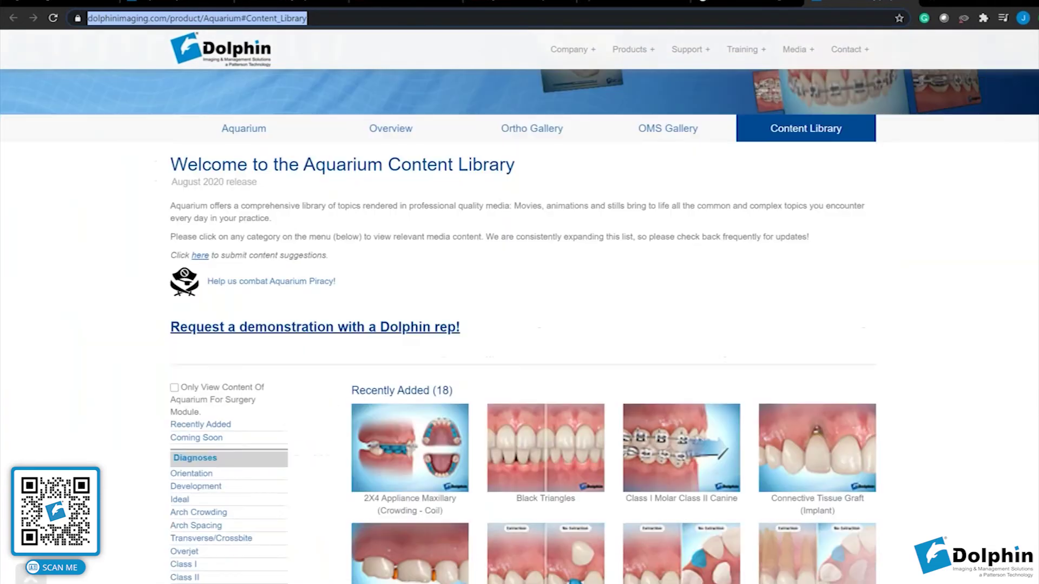
pyautogui.scroll(-5, 342, 267)
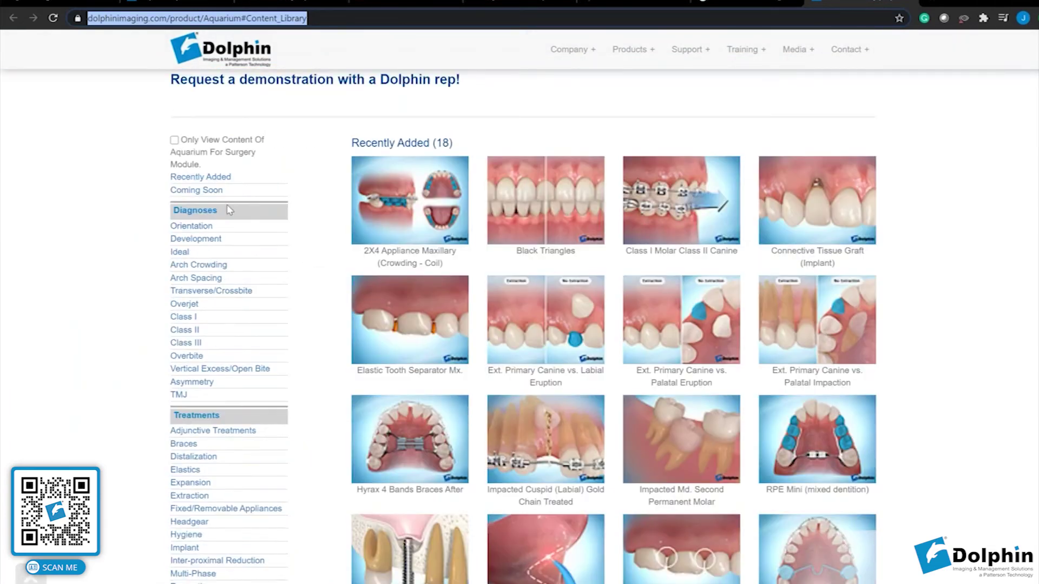
pyautogui.scroll(1, 303, 267)
pyautogui.scroll(1, 226, 200)
pyautogui.scroll(-3, 226, 200)
pyautogui.scroll(1, 226, 201)
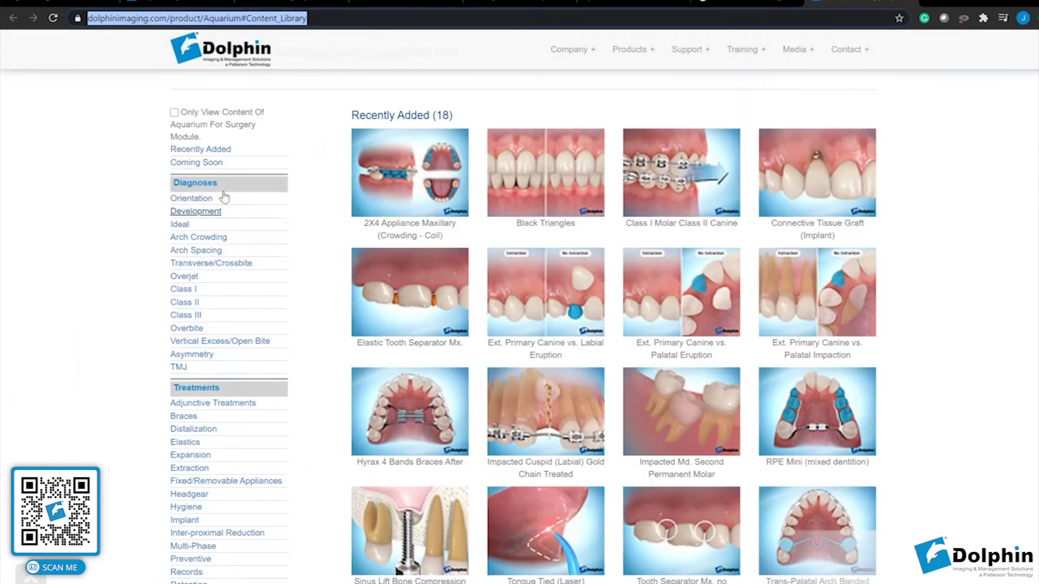
pyautogui.scroll(1, 226, 200)
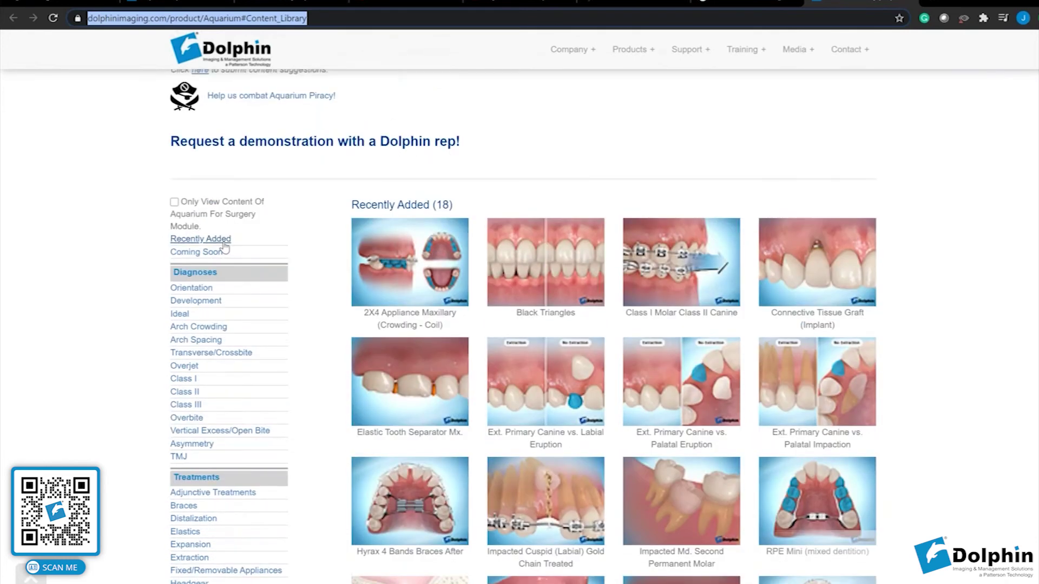
# Show the Recently Added content, then the ten Coming Soon topics.
pyautogui.click(216, 242)
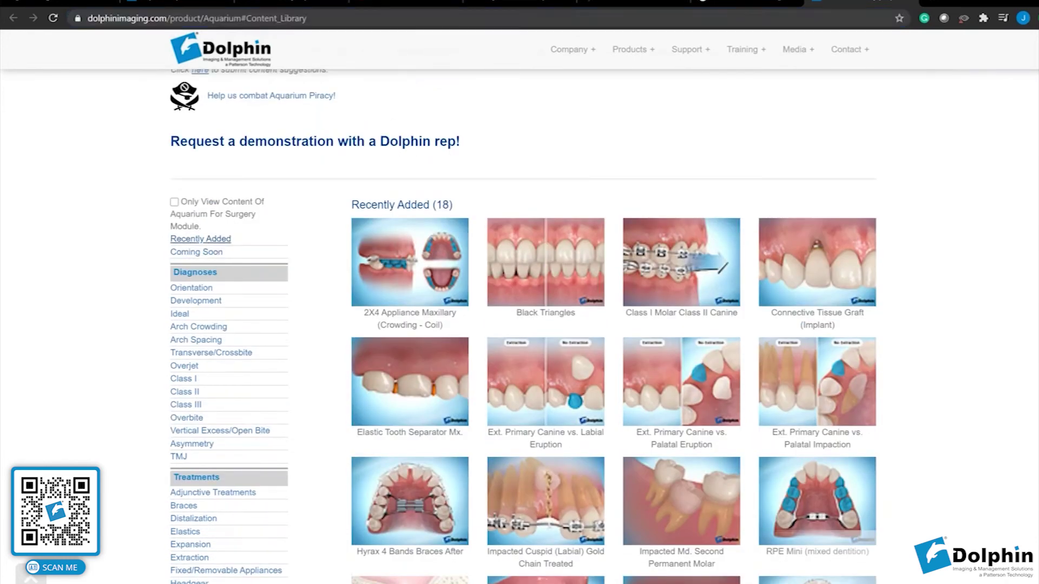
pyautogui.click(201, 253)
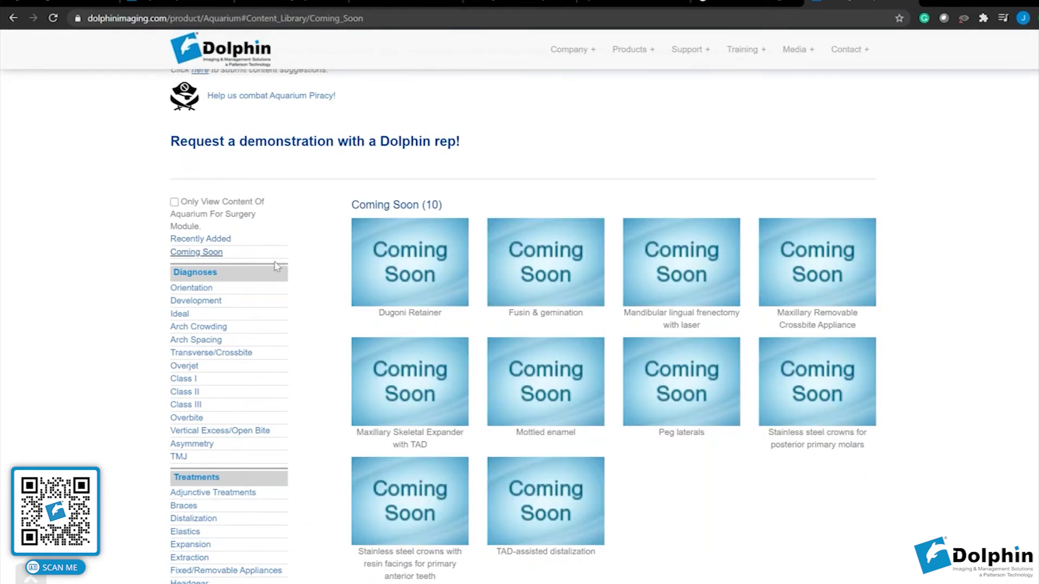
pyautogui.scroll(-1, 276, 265)
pyautogui.scroll(-5, 189, 541)
pyautogui.scroll(5, 189, 541)
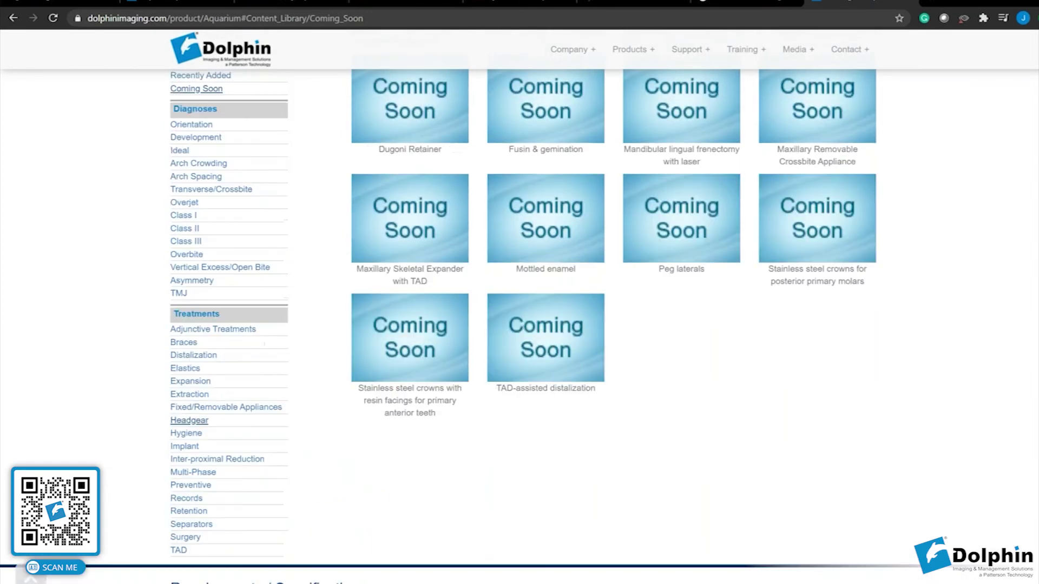
pyautogui.scroll(5, 274, 259)
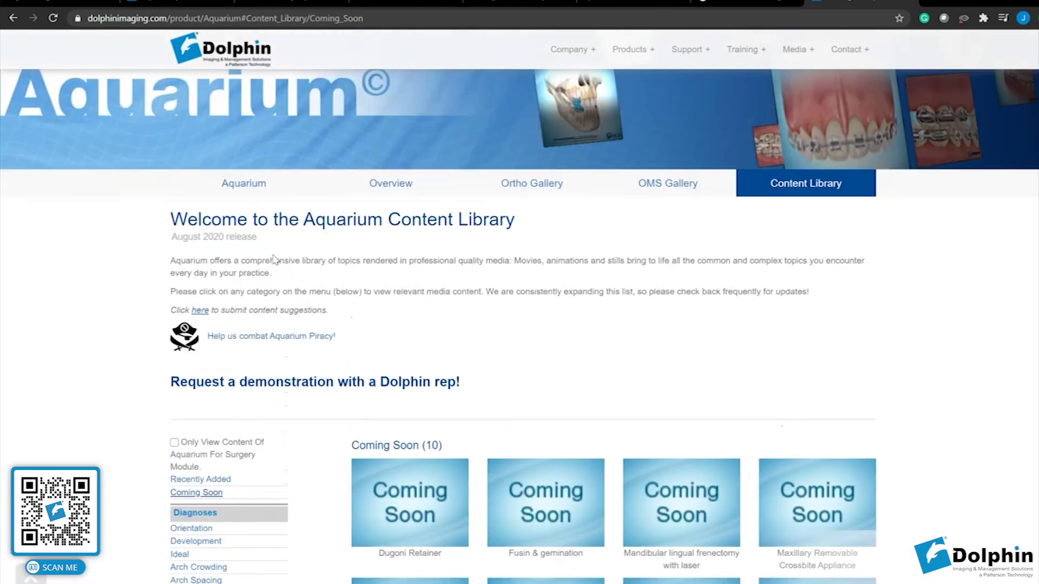
pyautogui.scroll(1, 783, 251)
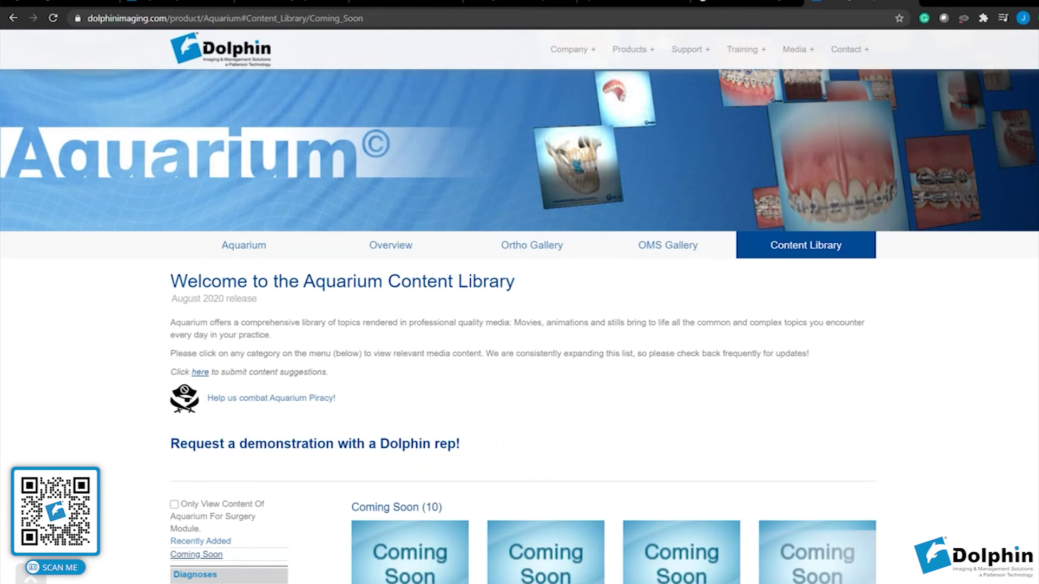
# Open the Aquarium Movie Request form for suggesting new content, then close it.
pyautogui.click(206, 379)
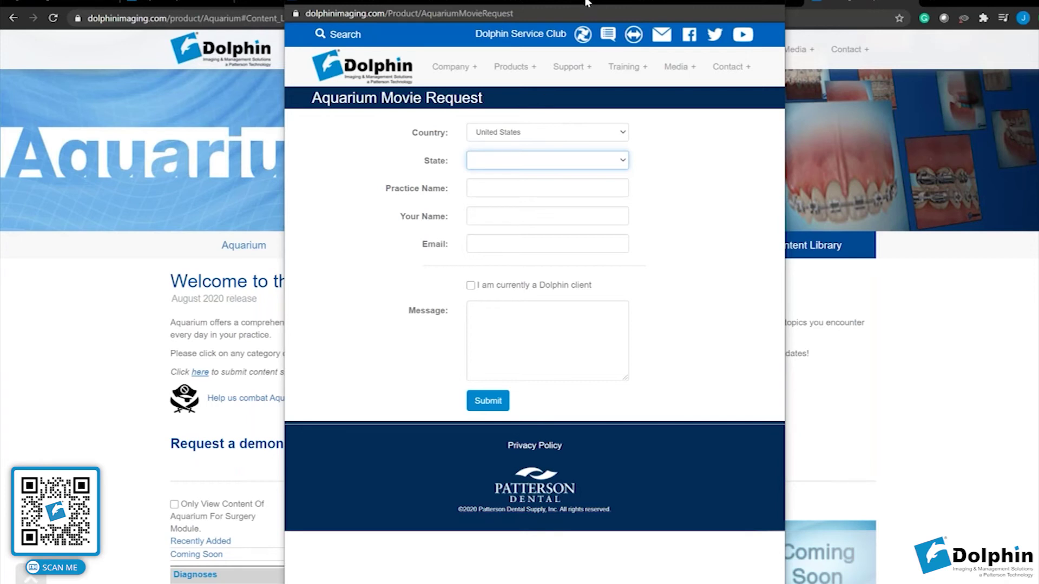
pyautogui.click(776, 5)
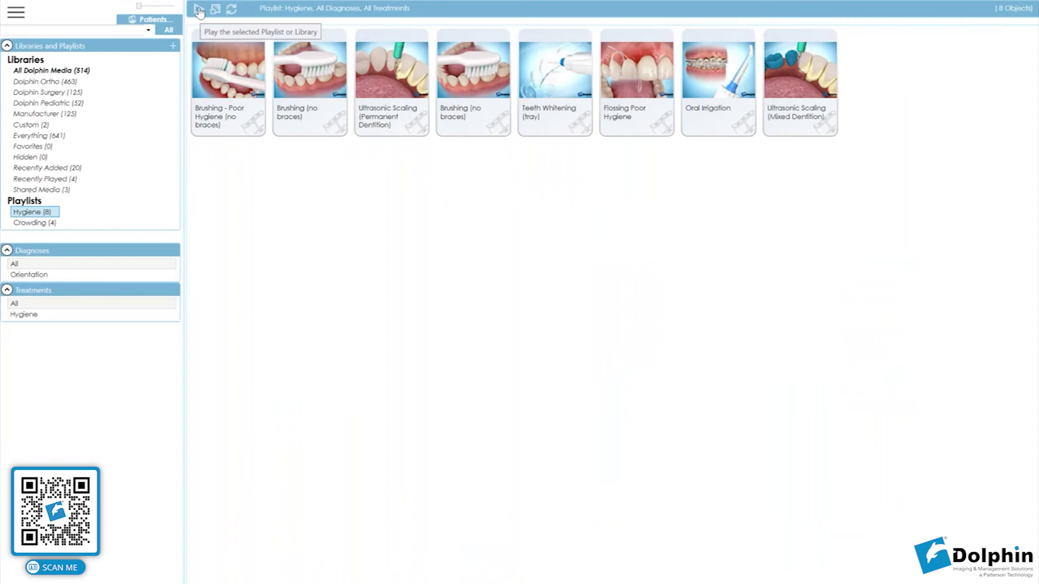
pyautogui.click(200, 12)
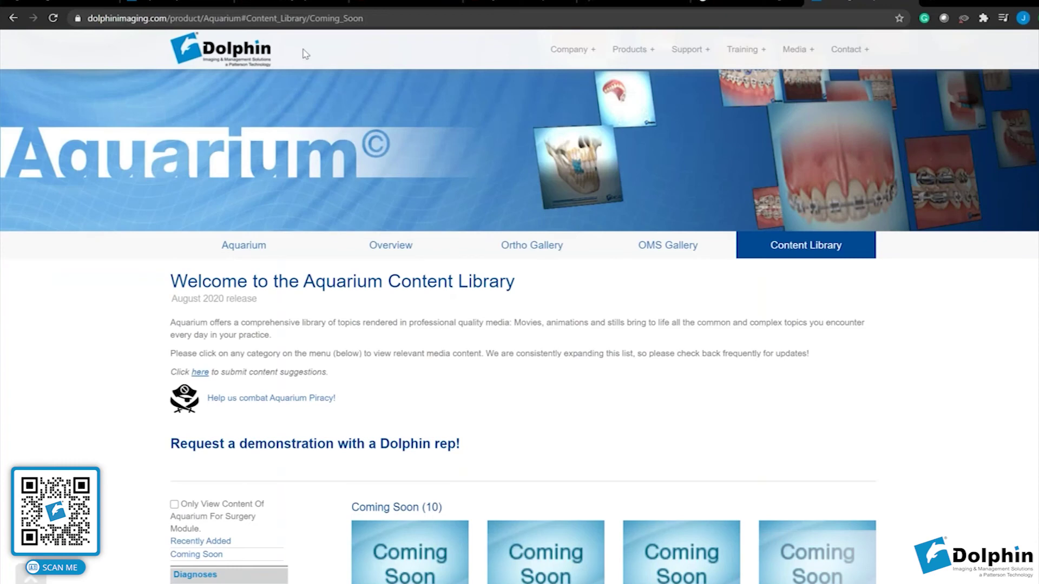
pyautogui.click(310, 17)
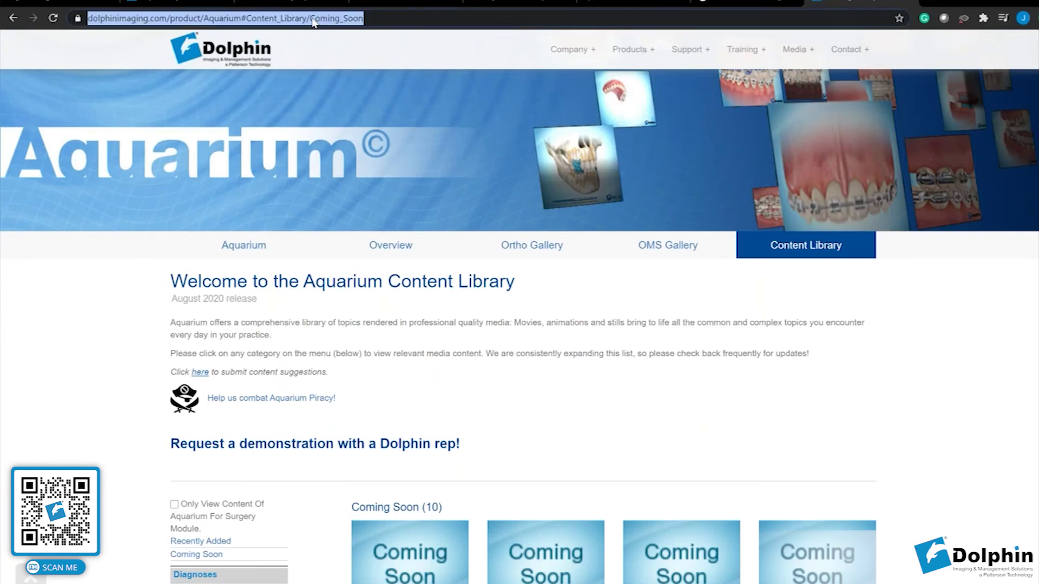
pyautogui.write('ww.any')
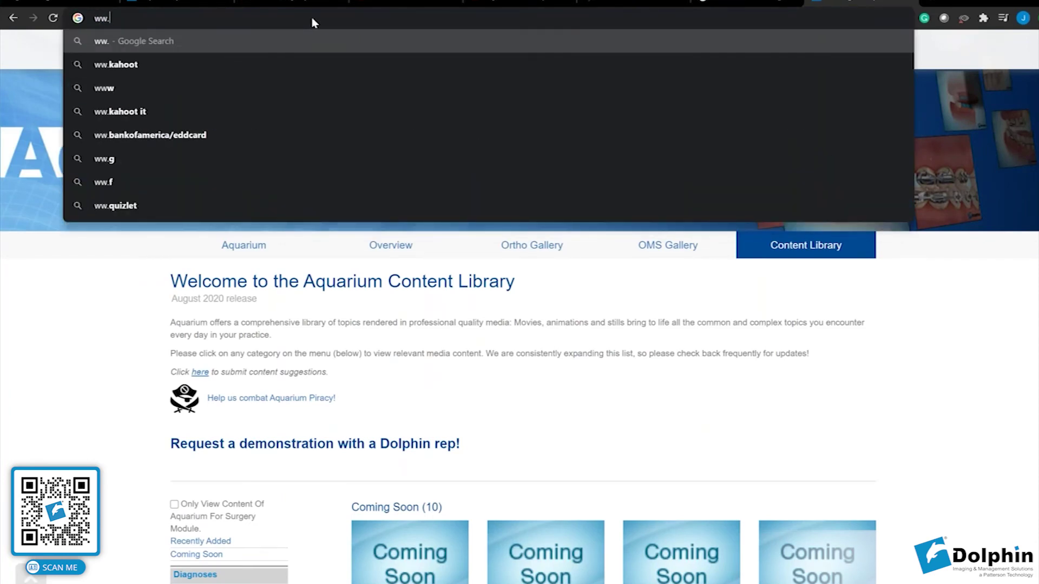
pyautogui.press('BackSpace')
pyautogui.write('w.any')
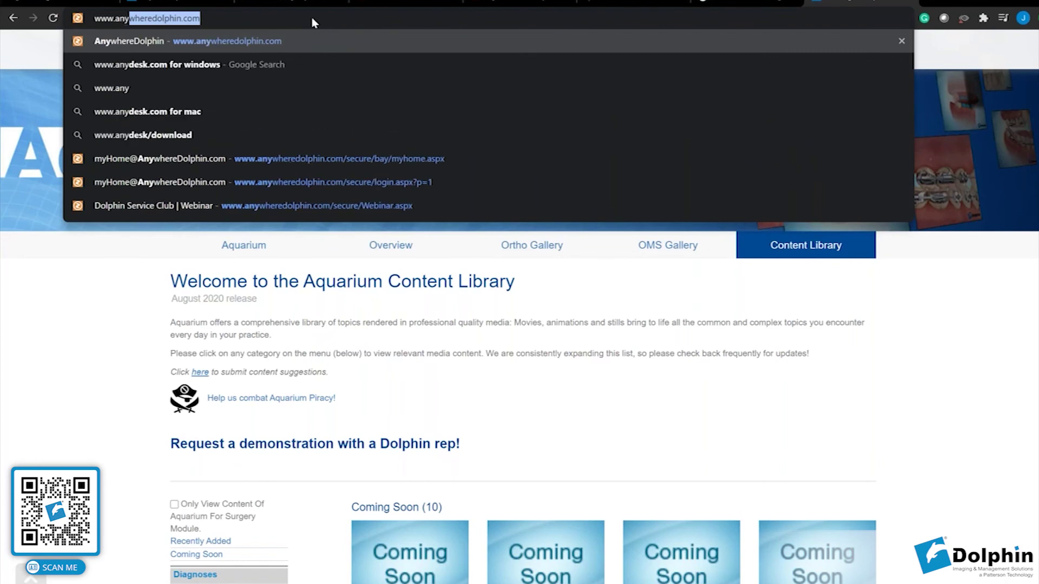
pyautogui.press('Return')
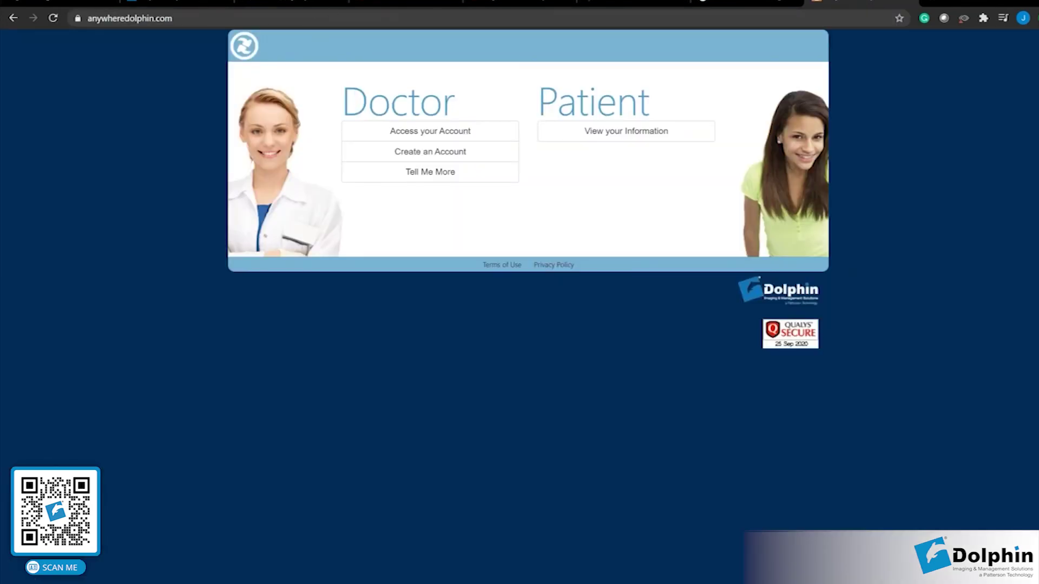
# Log in to the doctor account with the saved username and its password.
pyautogui.click(408, 137)
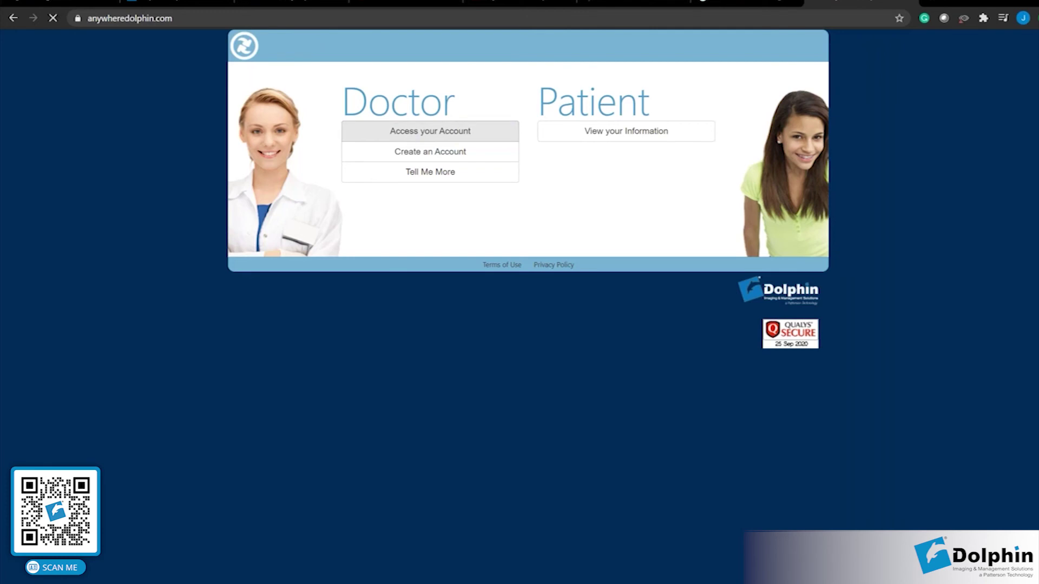
pyautogui.click(702, 153)
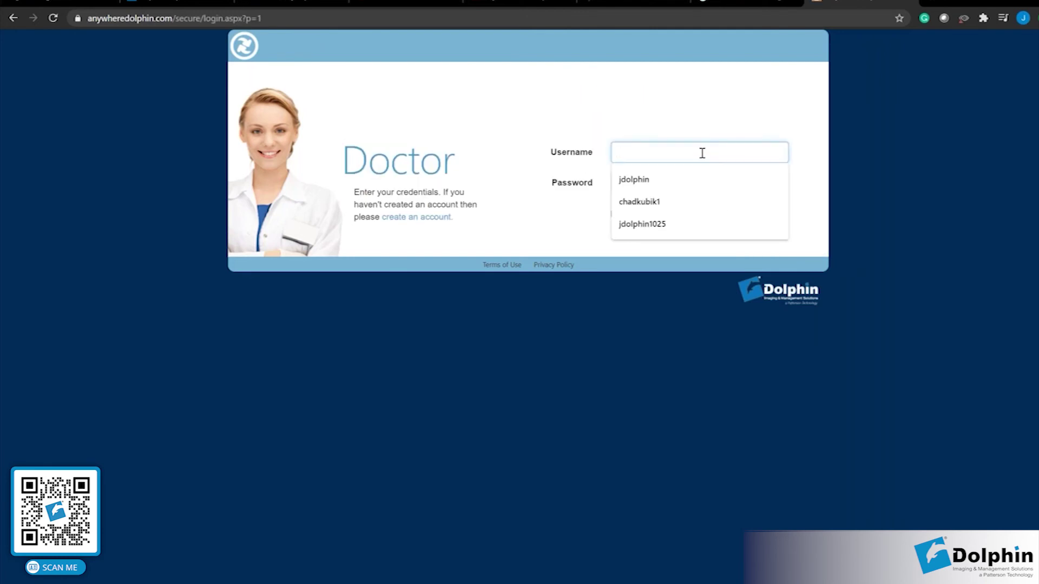
pyautogui.write('jdol')
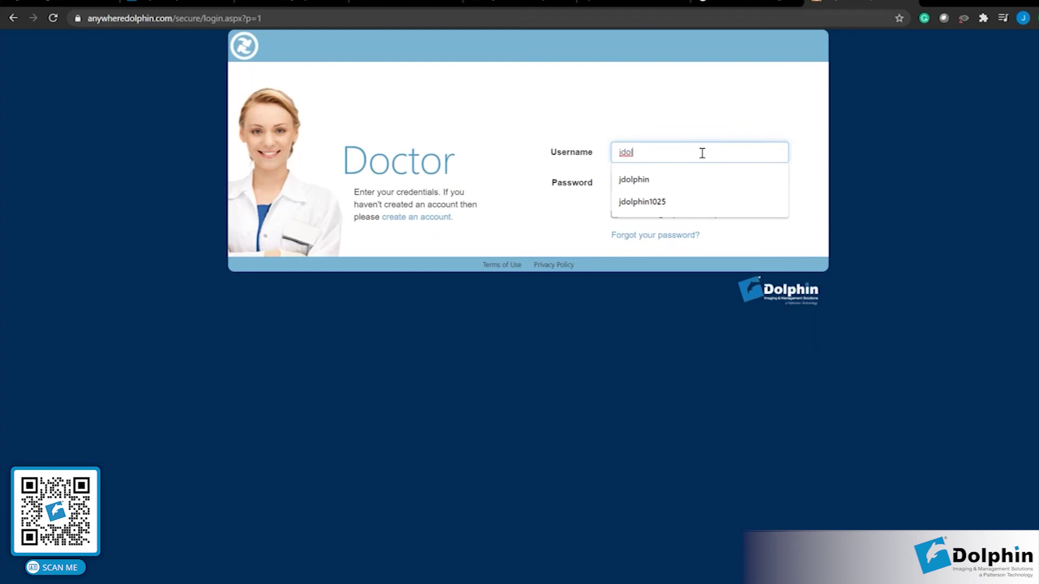
pyautogui.click(661, 178)
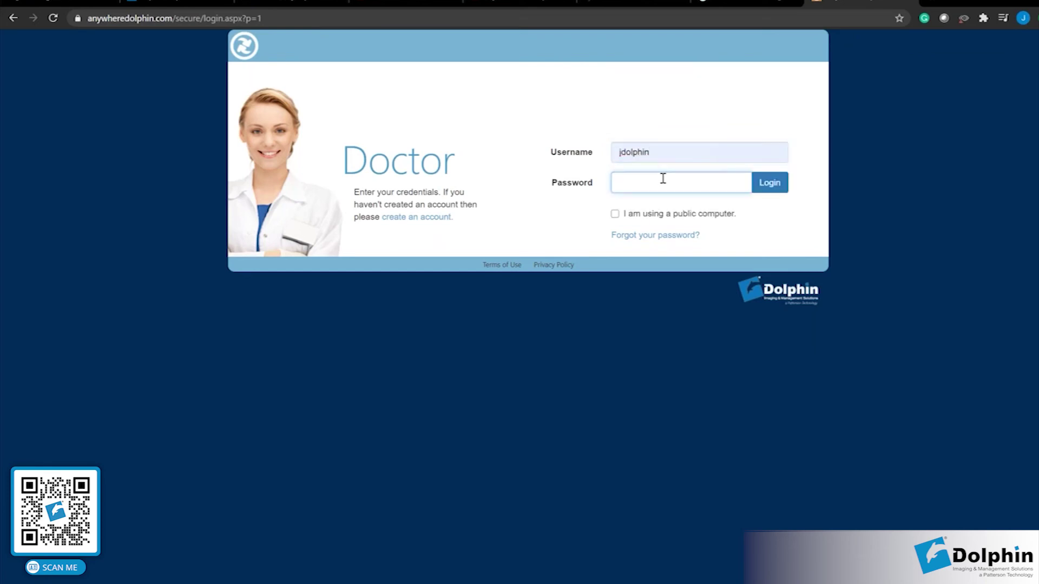
pyautogui.write('*********')
pyautogui.click(758, 187)
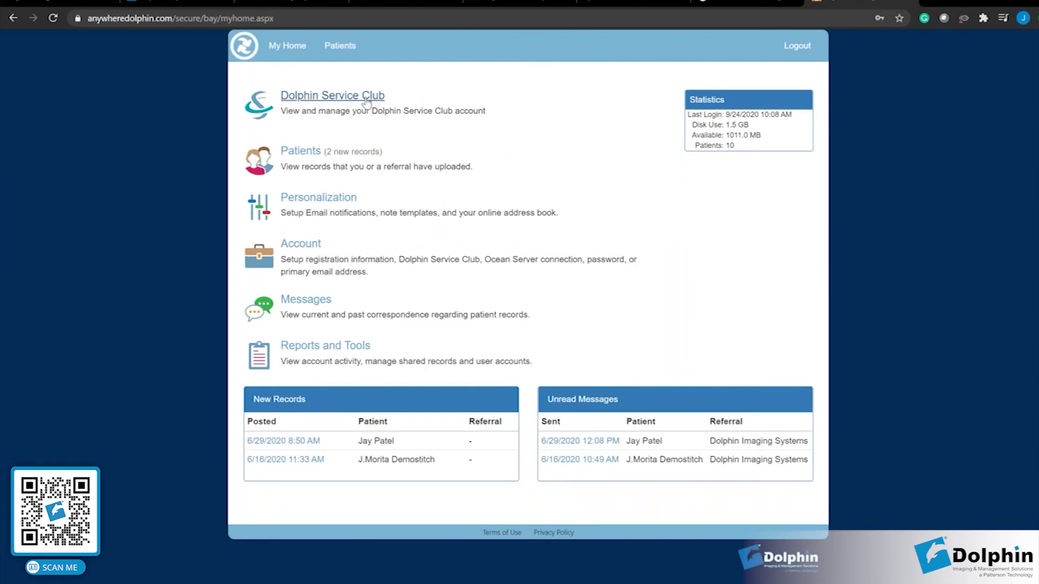
# Open Dolphin Service Club and search its webinars for 'aquarium'.
pyautogui.click(312, 100)
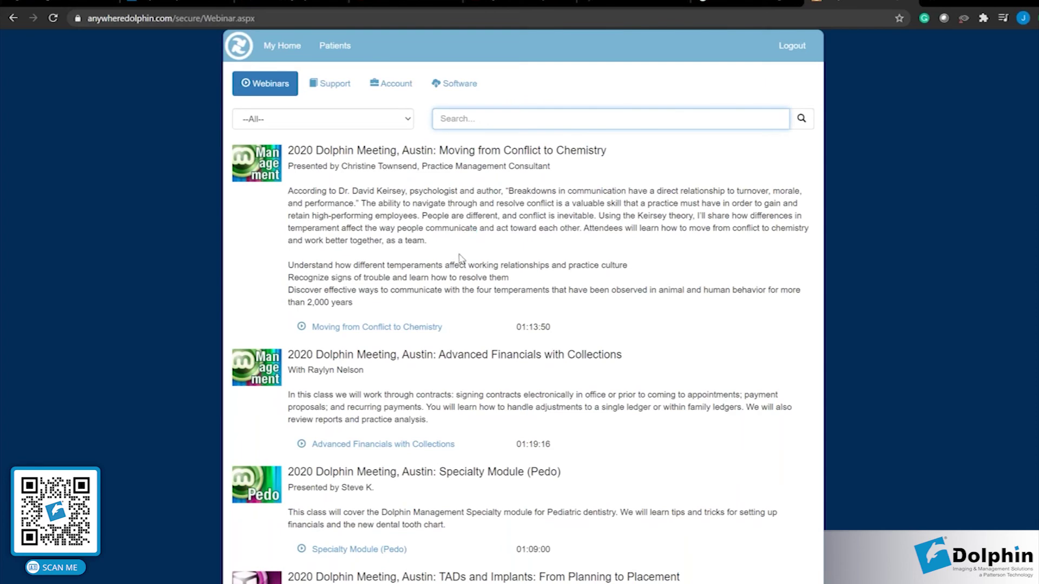
pyautogui.scroll(-6, 459, 258)
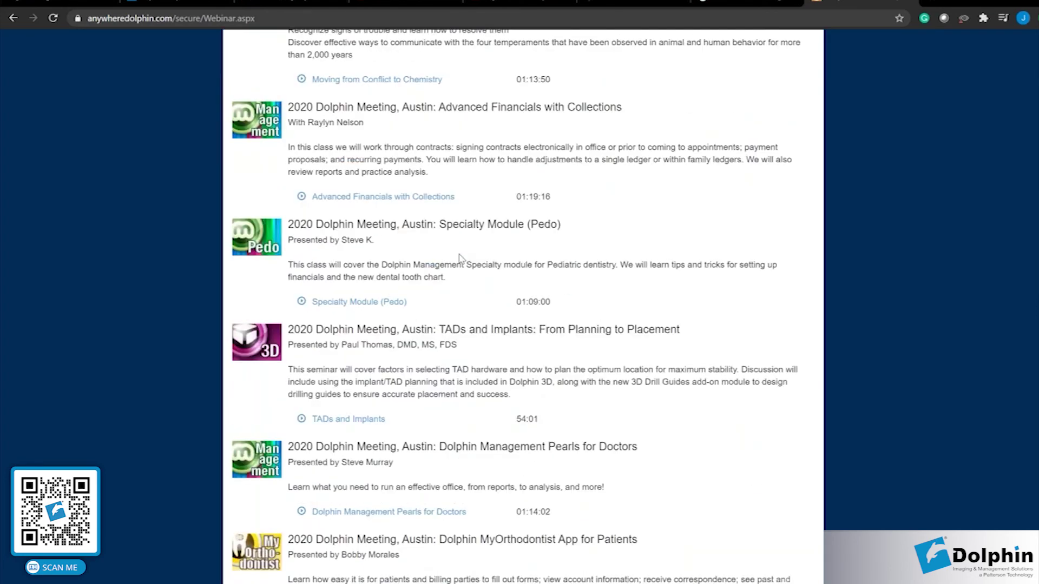
pyautogui.scroll(6, 459, 258)
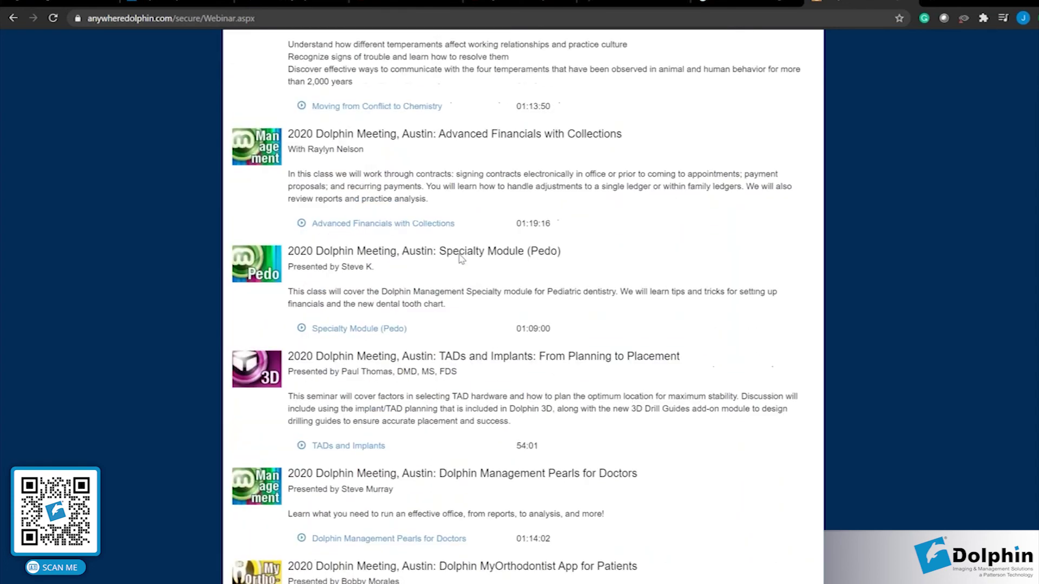
pyautogui.click(472, 117)
pyautogui.write('Aqu')
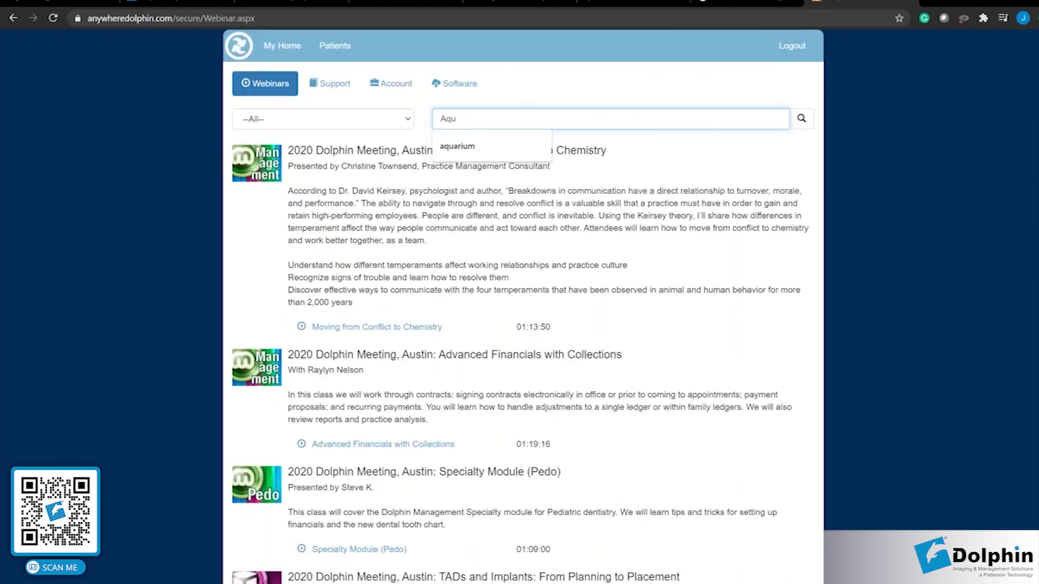
pyautogui.click(485, 145)
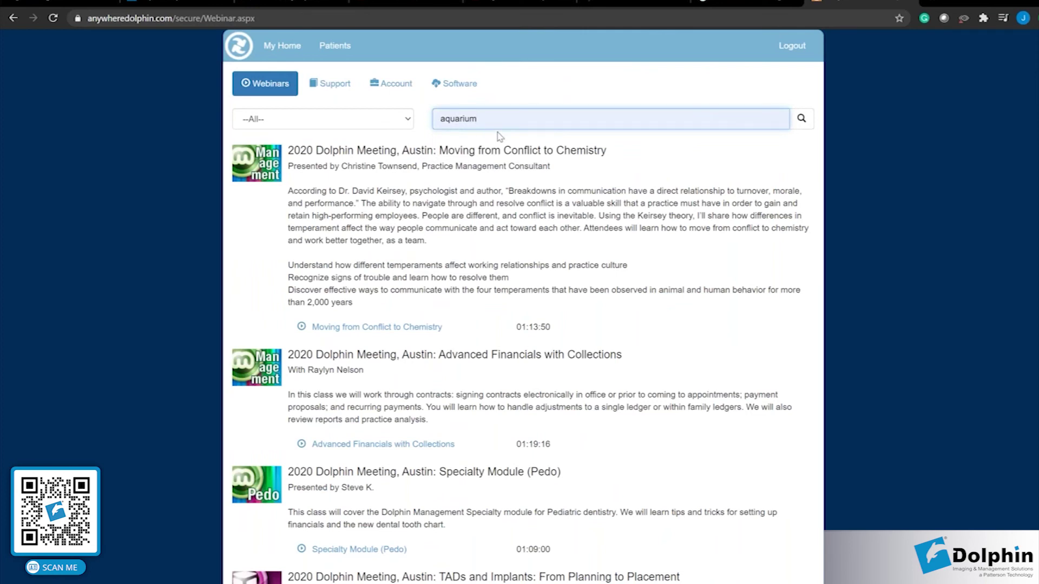
pyautogui.press('Return')
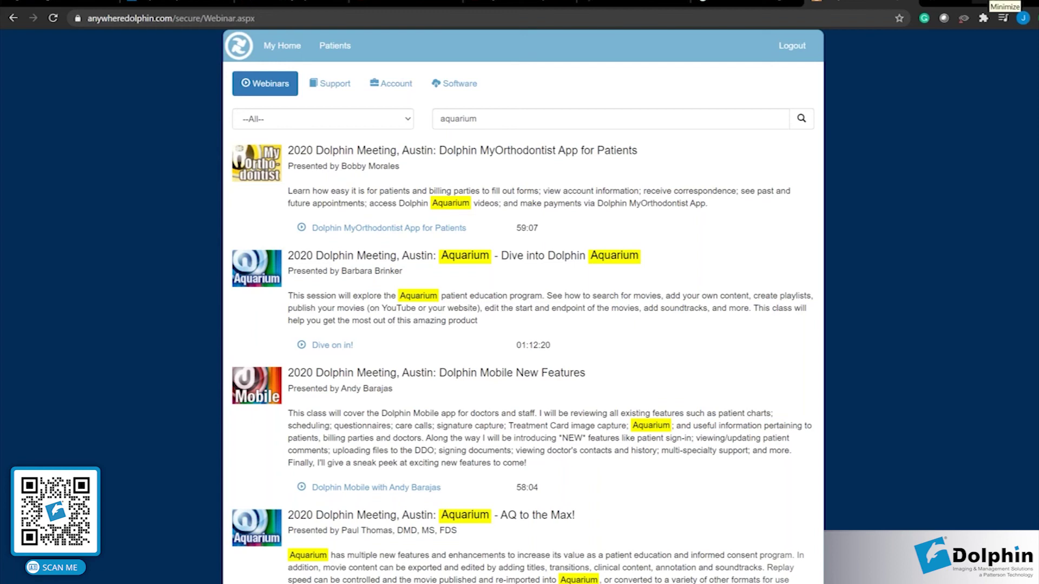
# Minimize the browser and expand the Treatment Card's Aquarium dropdown with Run Aquarium and Crowding.
pyautogui.click(990, 2)
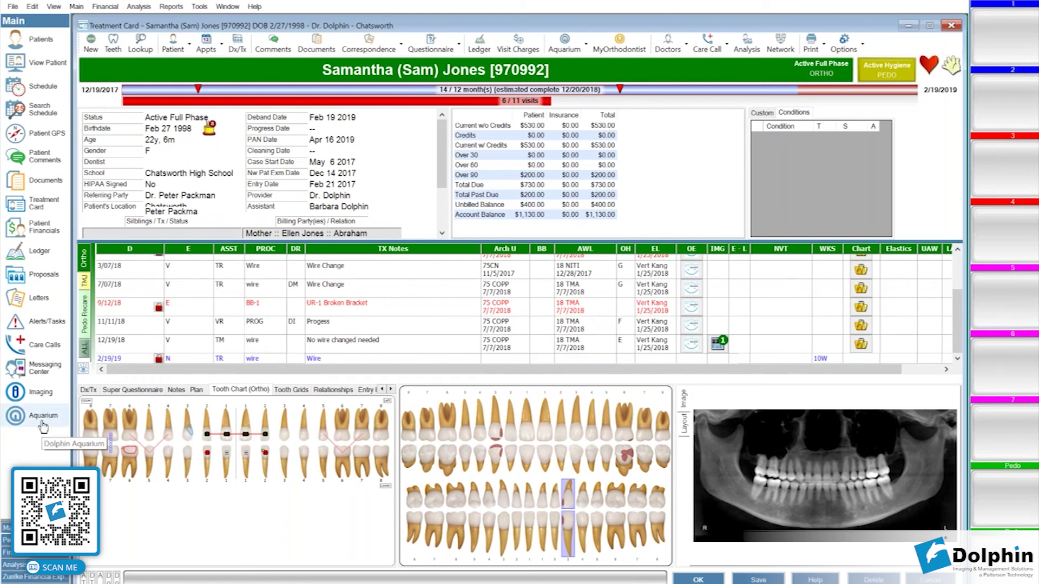
pyautogui.click(570, 47)
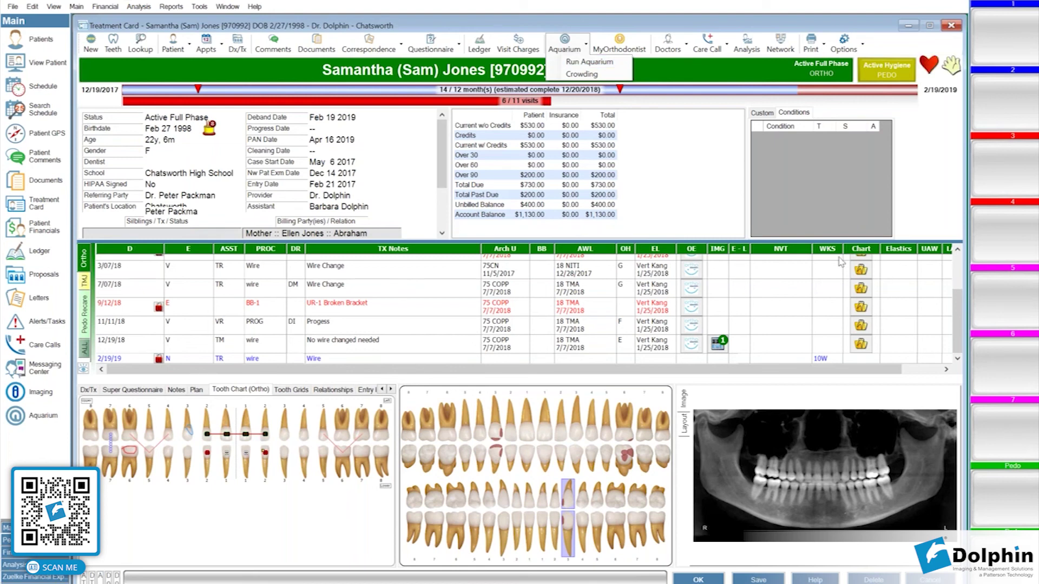
pyautogui.click(577, 49)
# Launch Aquarium for the current patient and show the 514-item All Dolphin Media library.
pyautogui.click(582, 63)
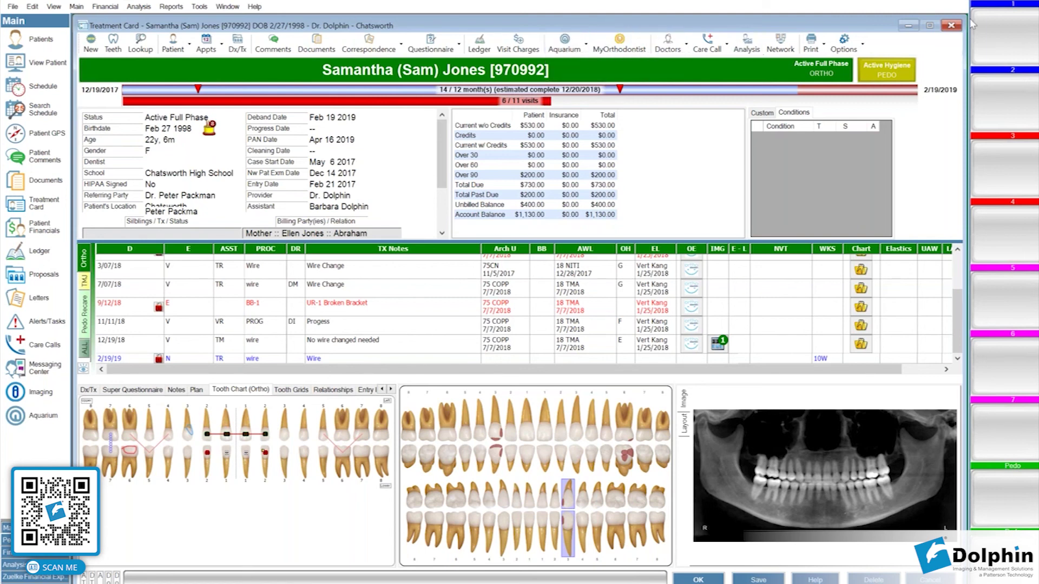
pyautogui.click(1013, 20)
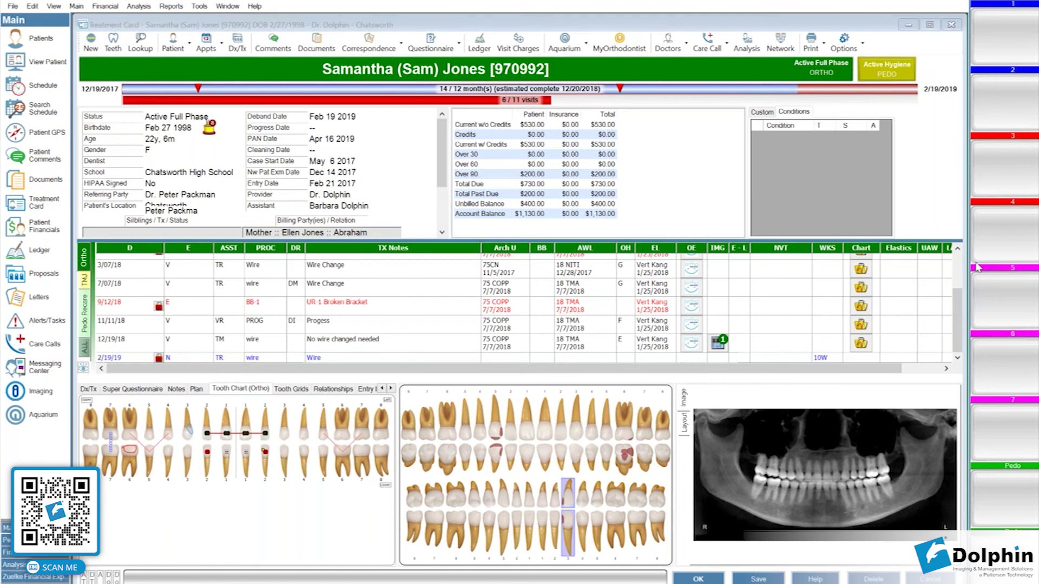
pyautogui.click(582, 52)
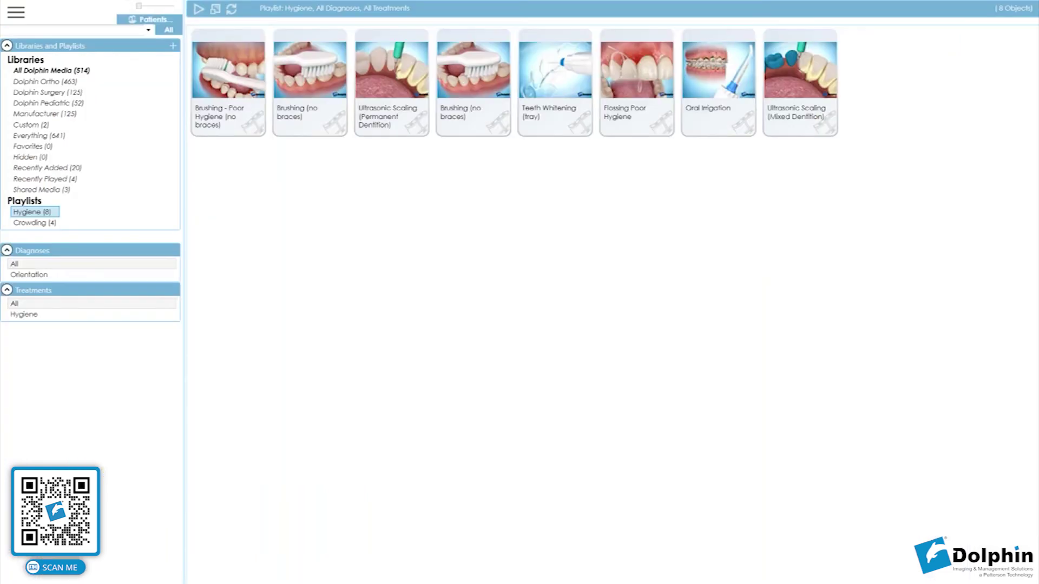
pyautogui.click(95, 71)
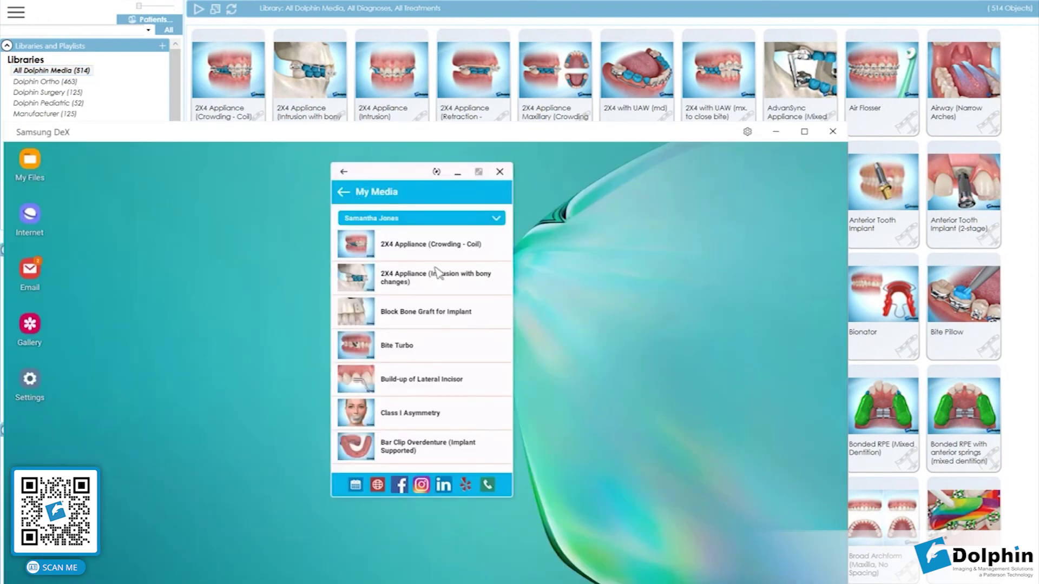
# Go back to MyOrthodontist's Home, then through Patient to the My Media videos.
pyautogui.click(345, 194)
pyautogui.click(345, 195)
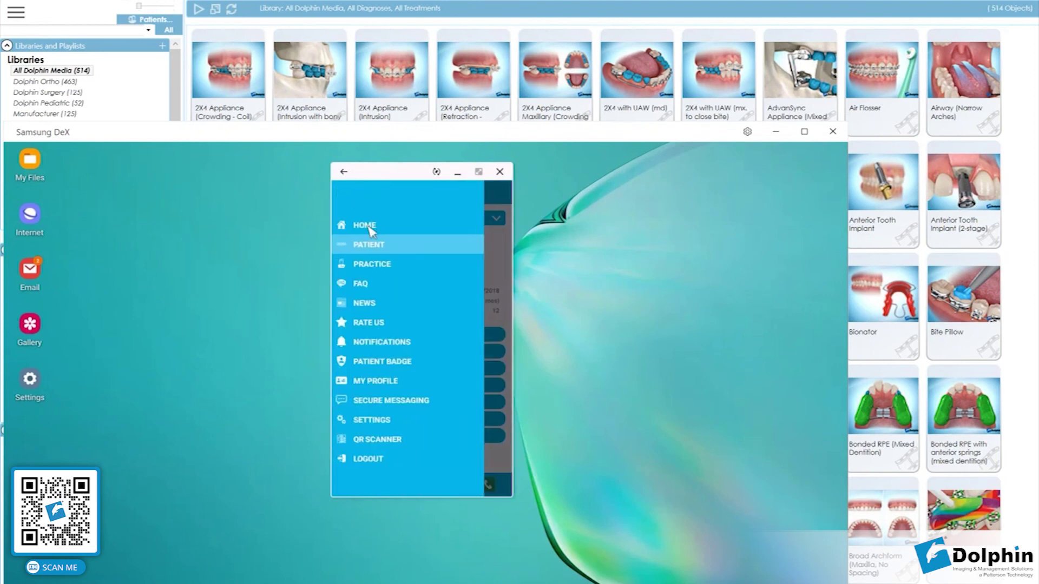
pyautogui.click(369, 227)
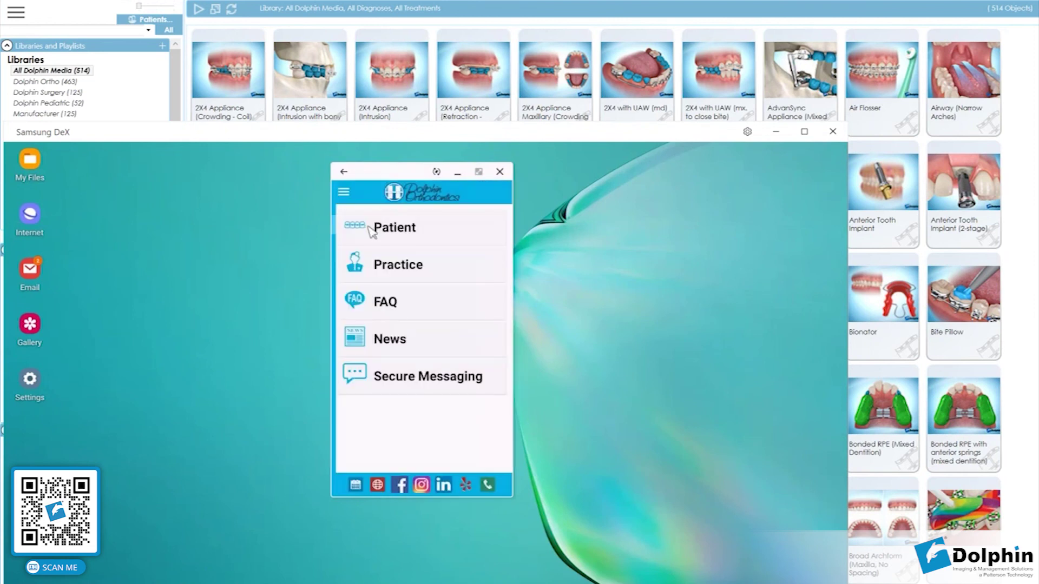
pyautogui.click(417, 228)
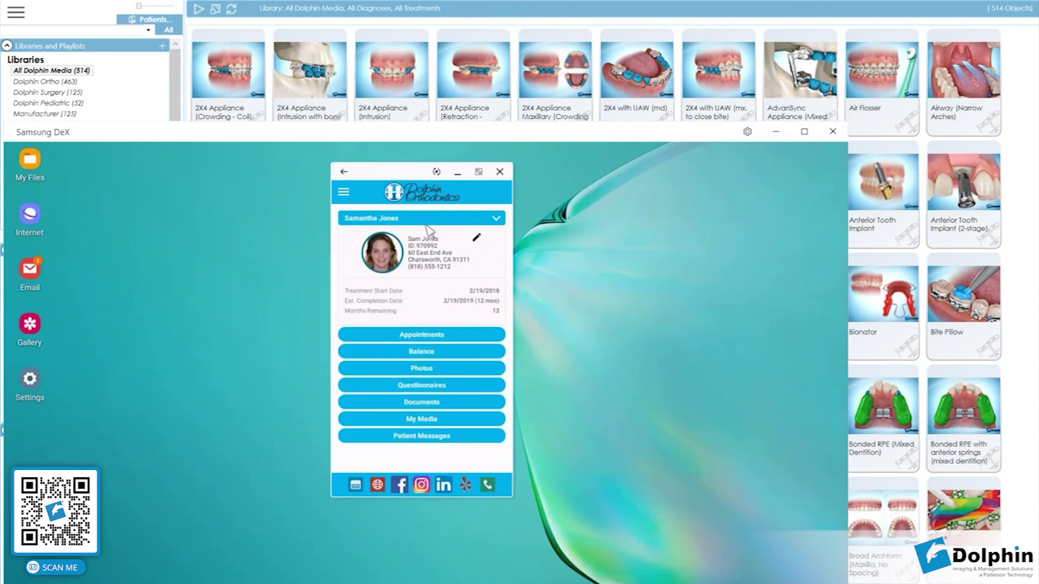
pyautogui.click(427, 416)
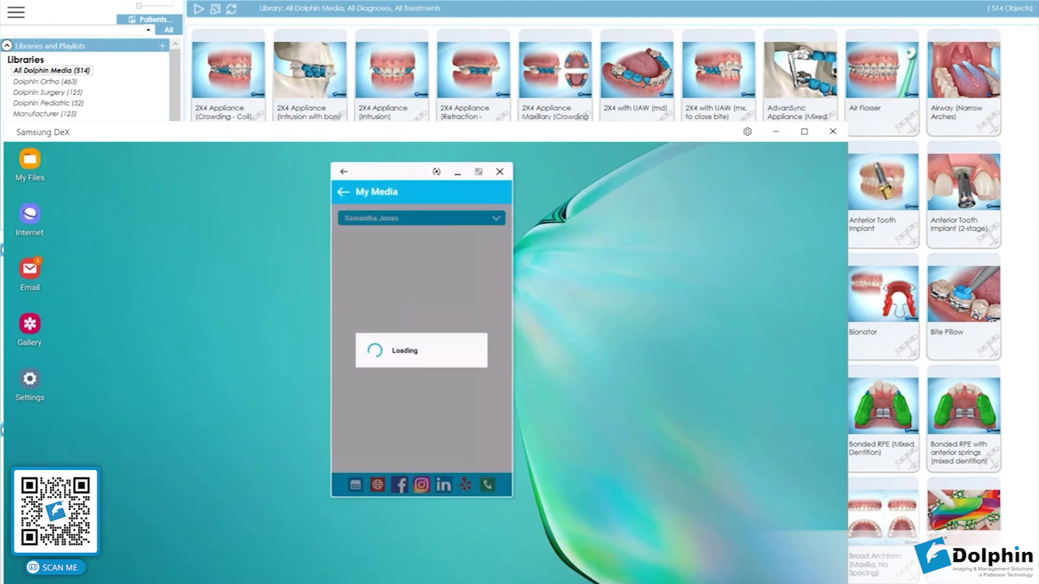